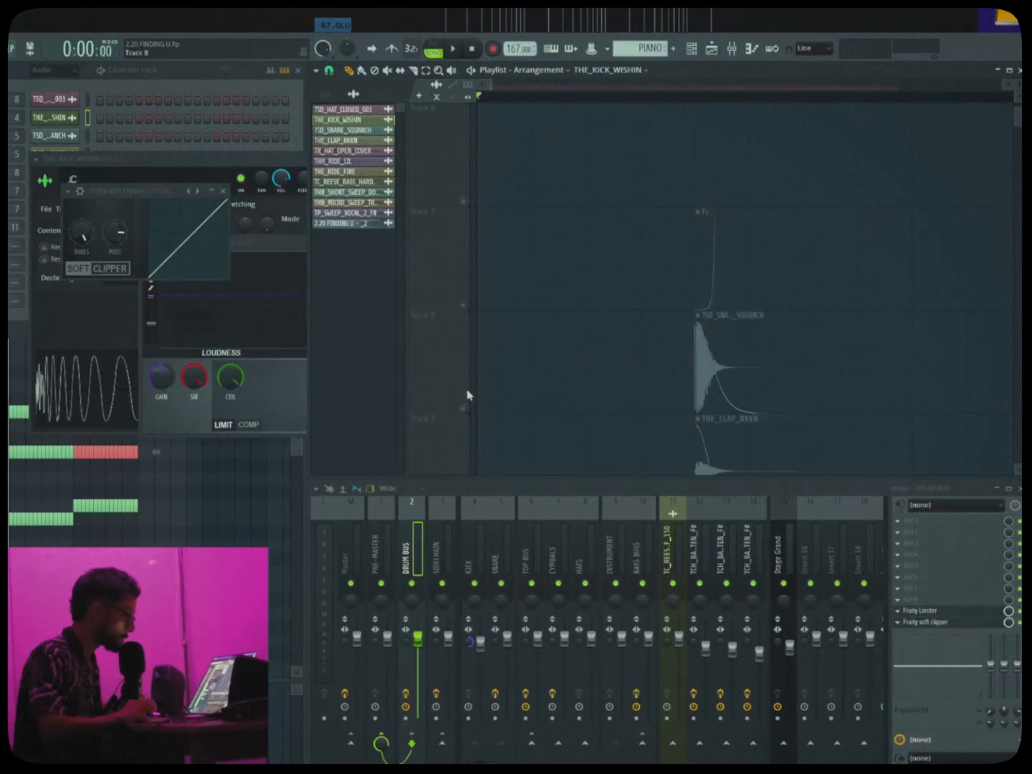
Enable track 8 and load its TSD_SNARE_SQUANCH sample into the Edison audio editor
click(463, 408)
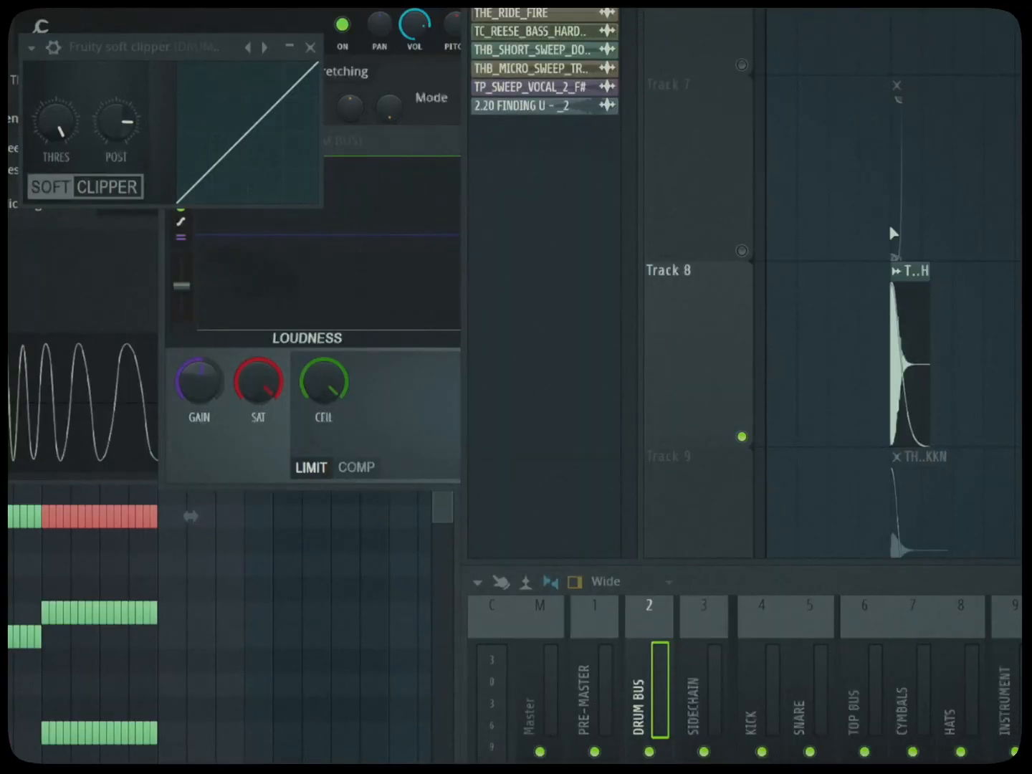
scroll(907, 328, up, 4)
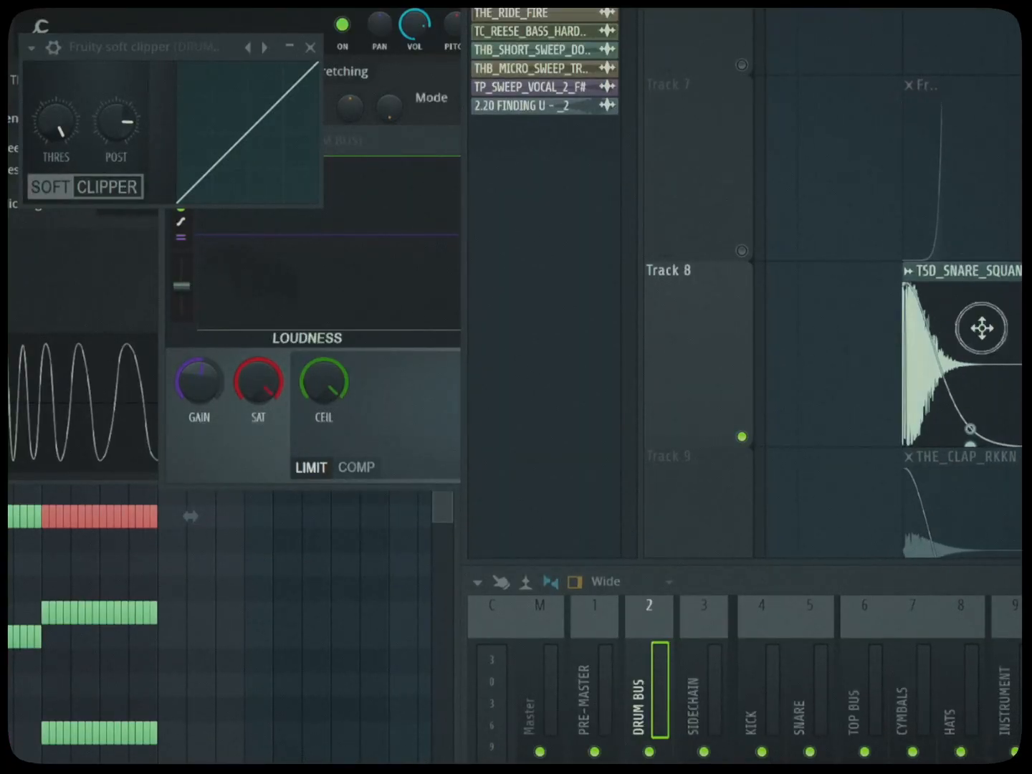
double_click(981, 327)
right_click(438, 437)
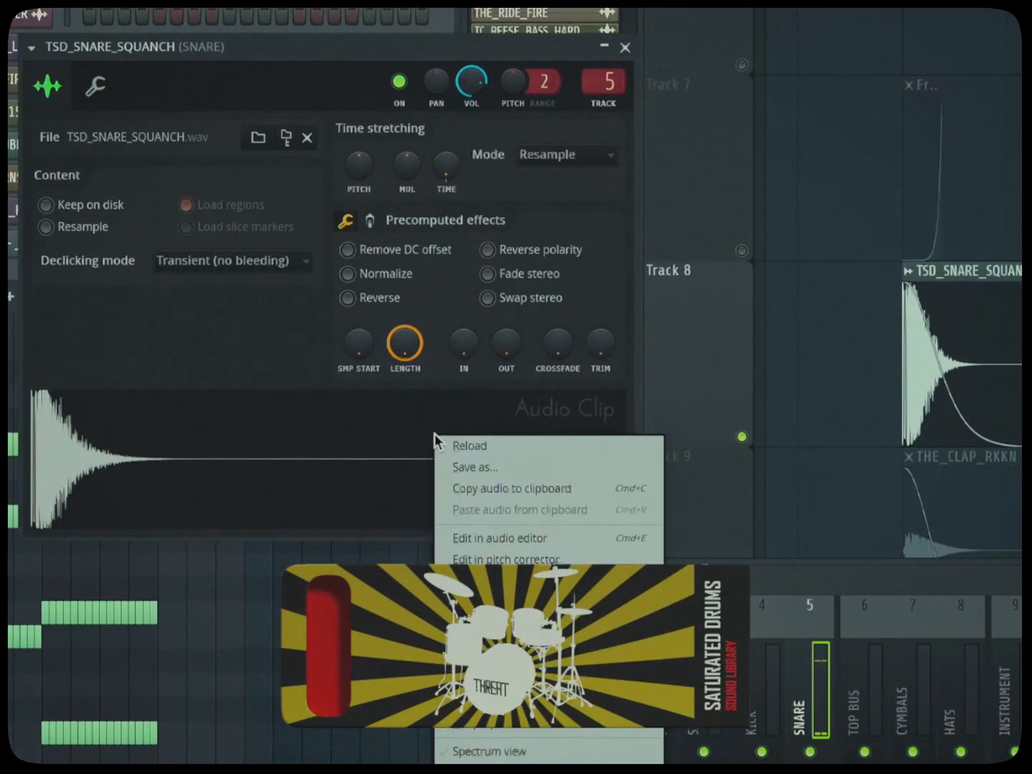
click(491, 538)
Play the snare sample in Edison and stop the playback
click(94, 209)
click(123, 210)
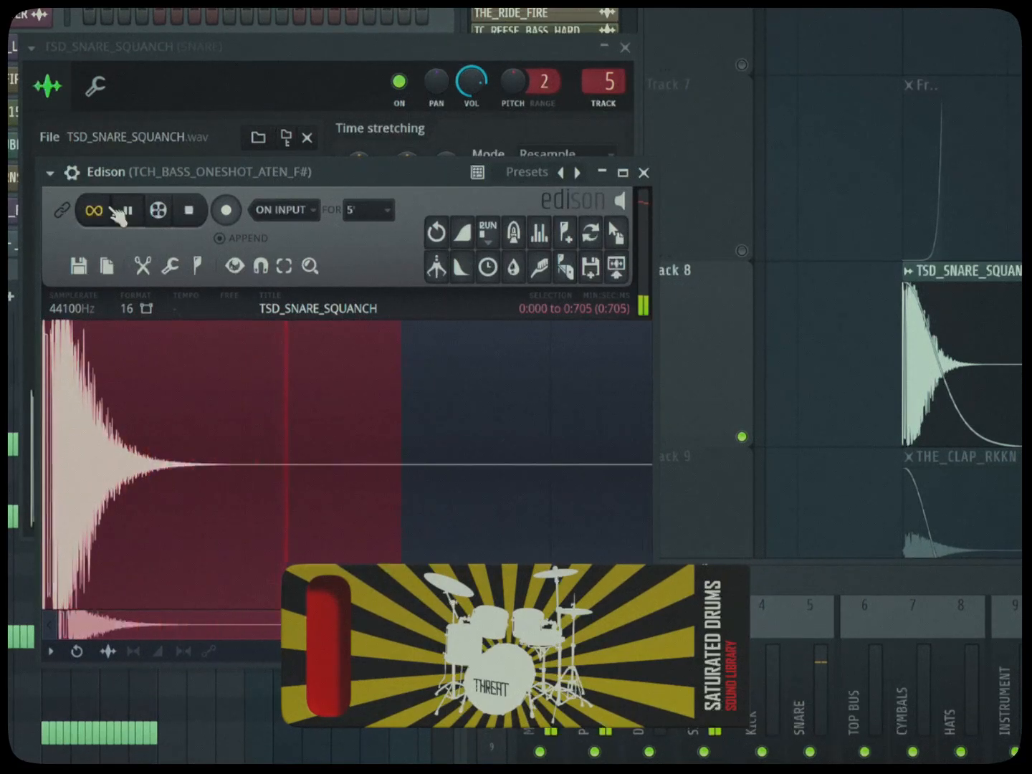
click(193, 209)
Inspect the snare channel's level and group settings and the second page of its precomputed effects
click(95, 86)
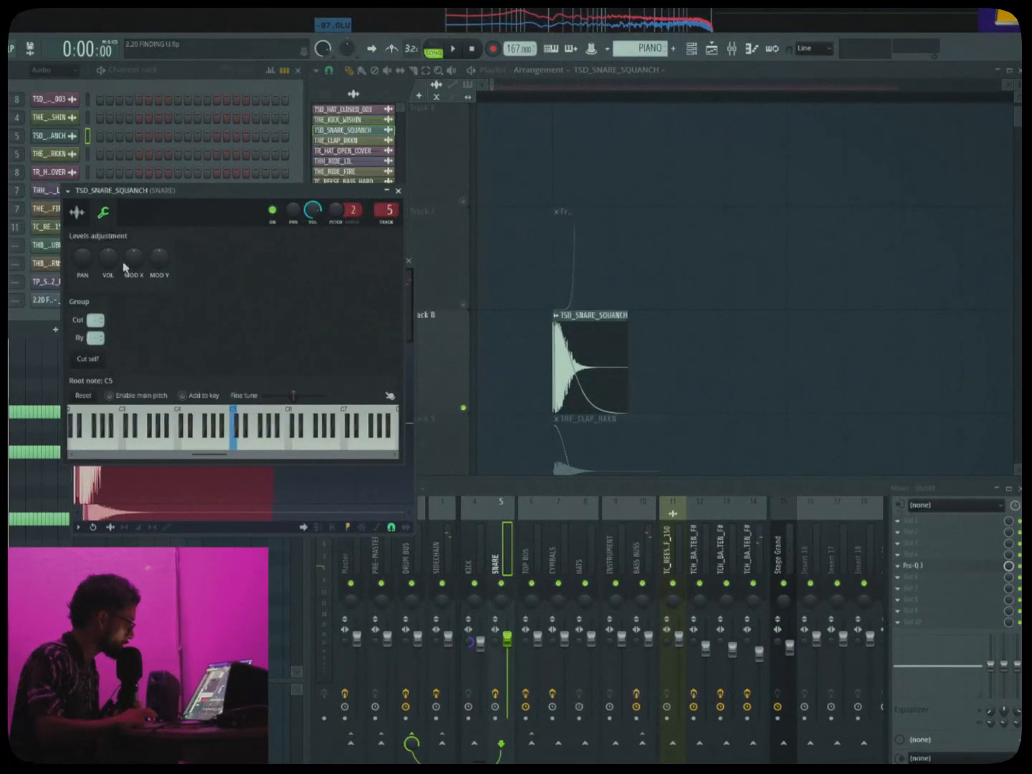
click(76, 212)
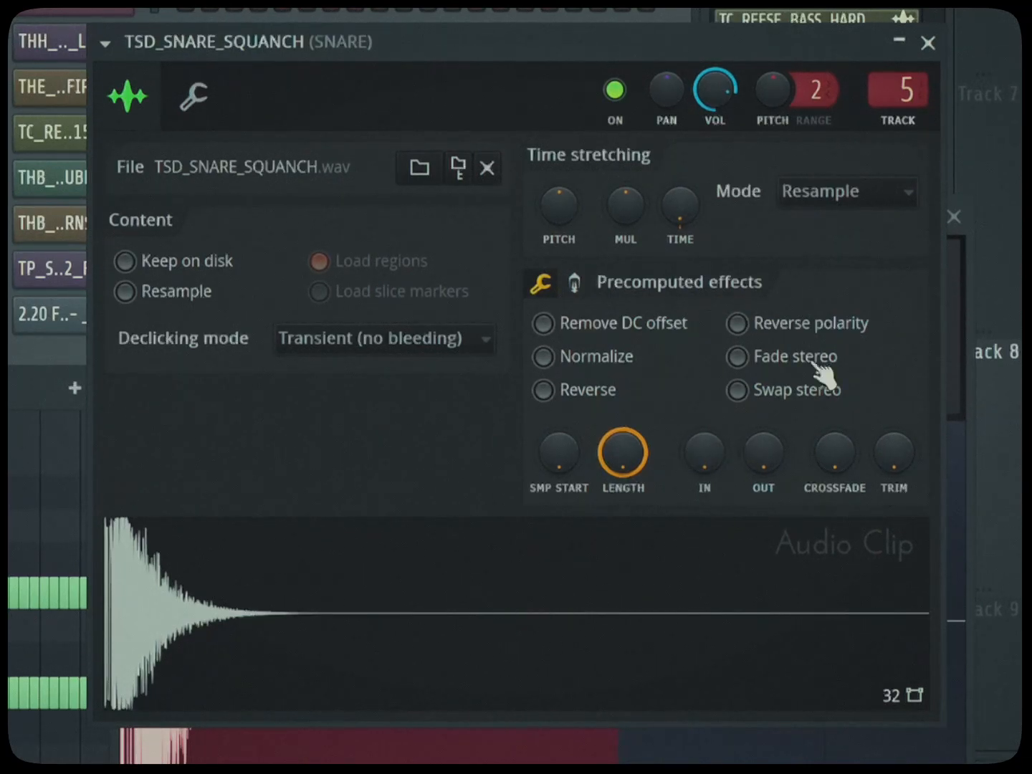
click(574, 282)
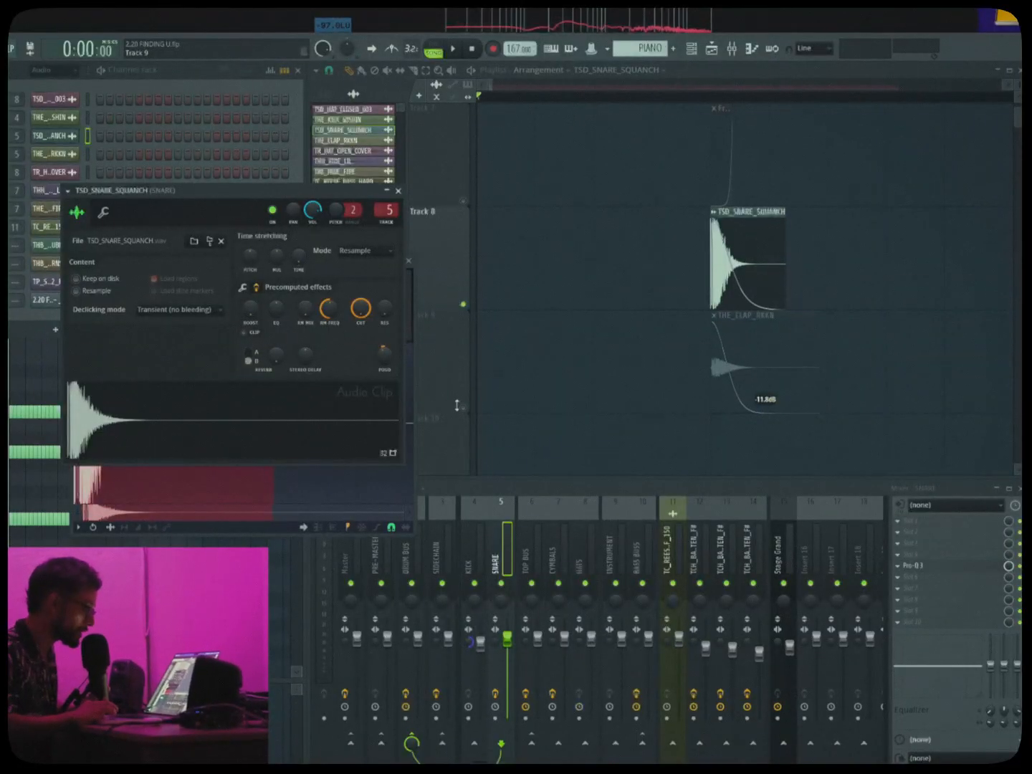
Unmute track 9 and open the sample settings of its THE_CLAP_RKKN clip
click(462, 407)
click(760, 375)
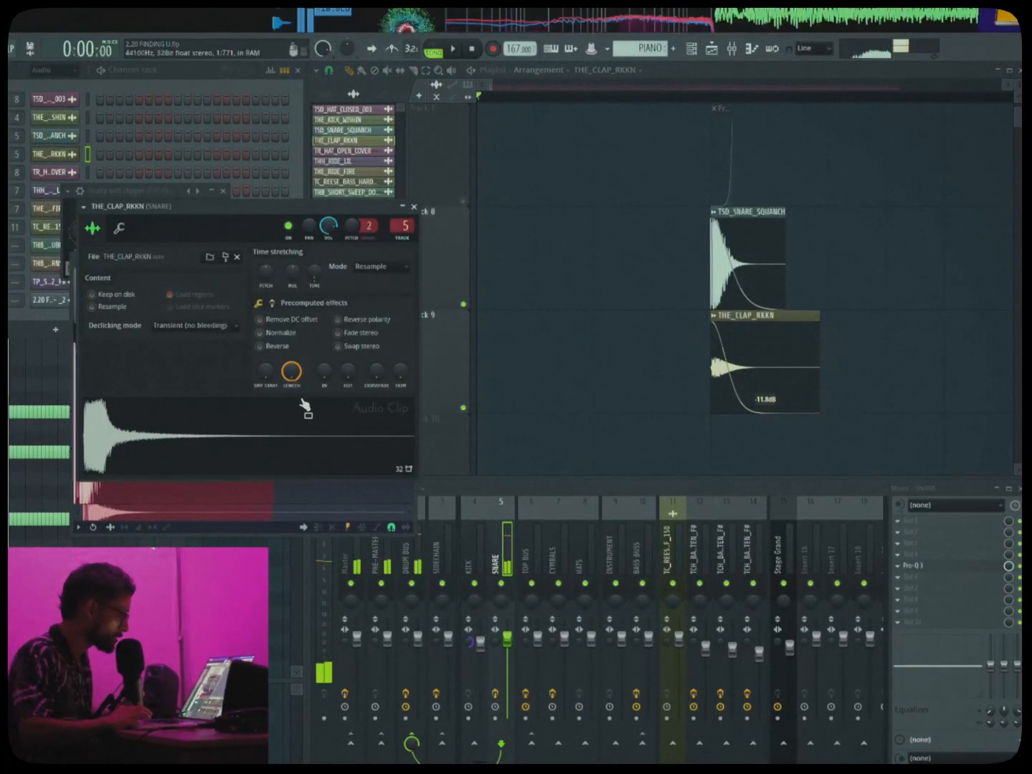
click(462, 295)
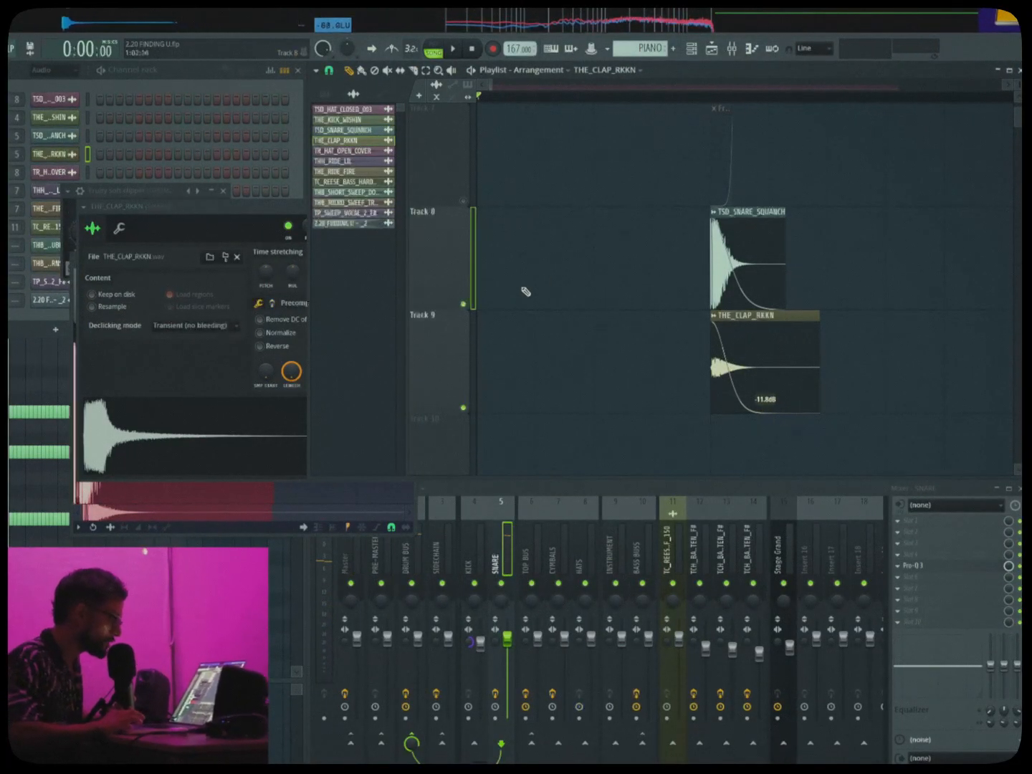
Mute track 8 and play the clap on track 9 repeatedly from the start of its clip
click(462, 304)
click(712, 97)
key(space)
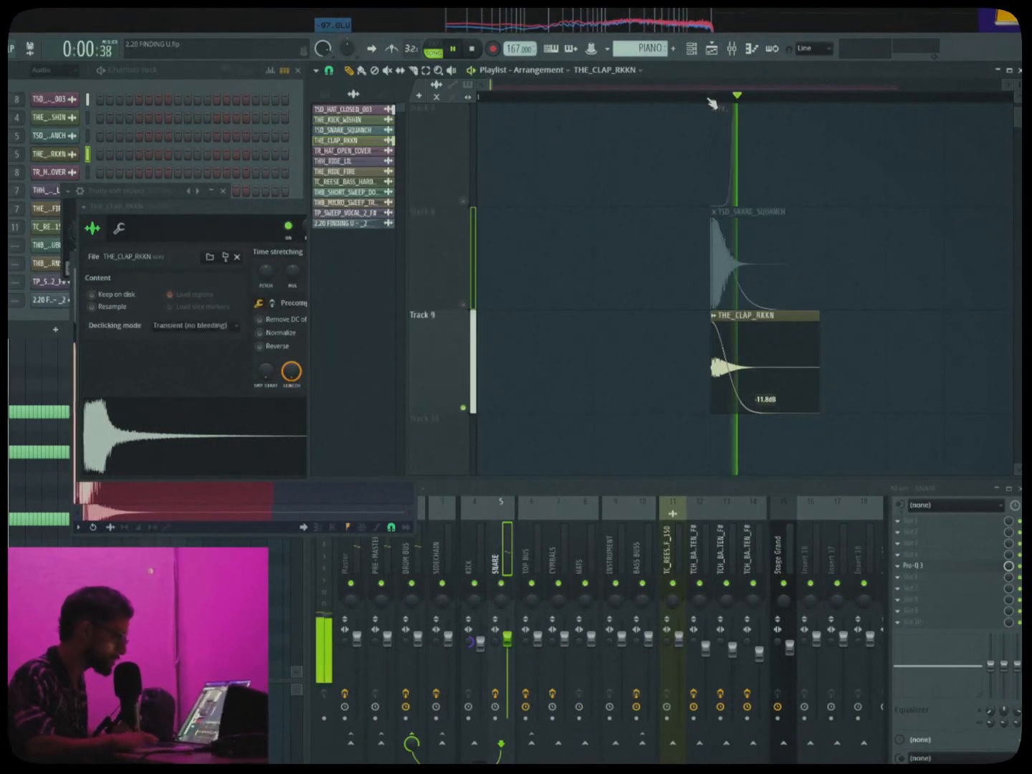
key(space)
scroll(606, 312, up, 6)
key(space)
key(space)
key(space)
key(space)
key(space)
key(space)
key(space)
key(space)
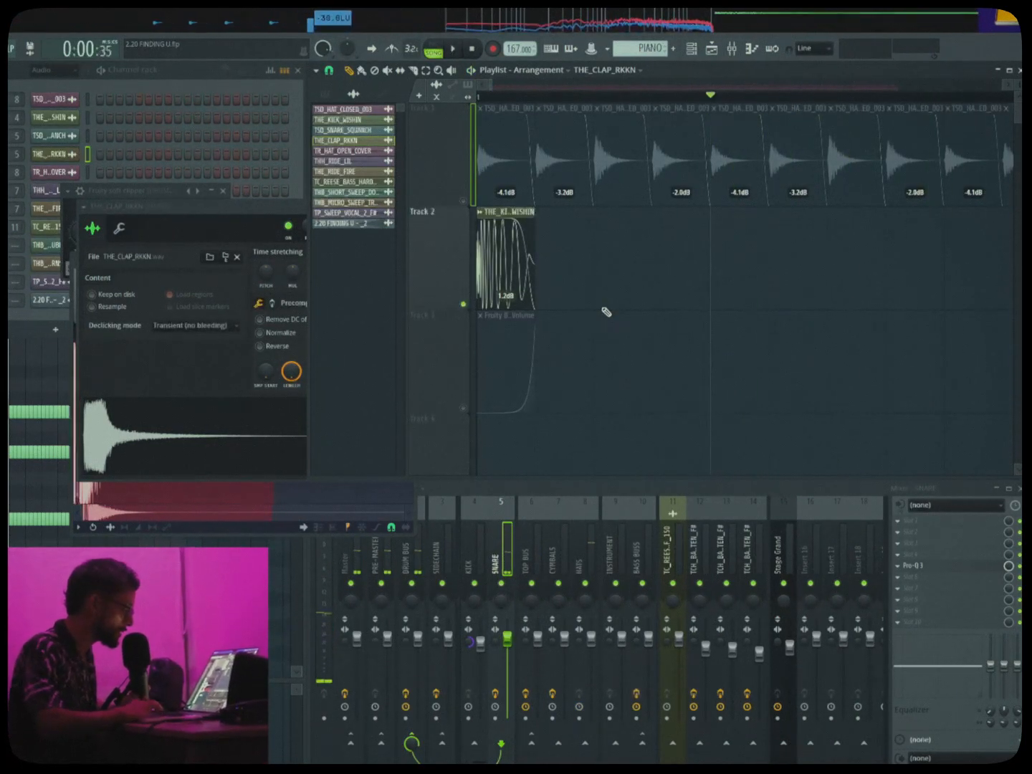
scroll(607, 312, down, 6)
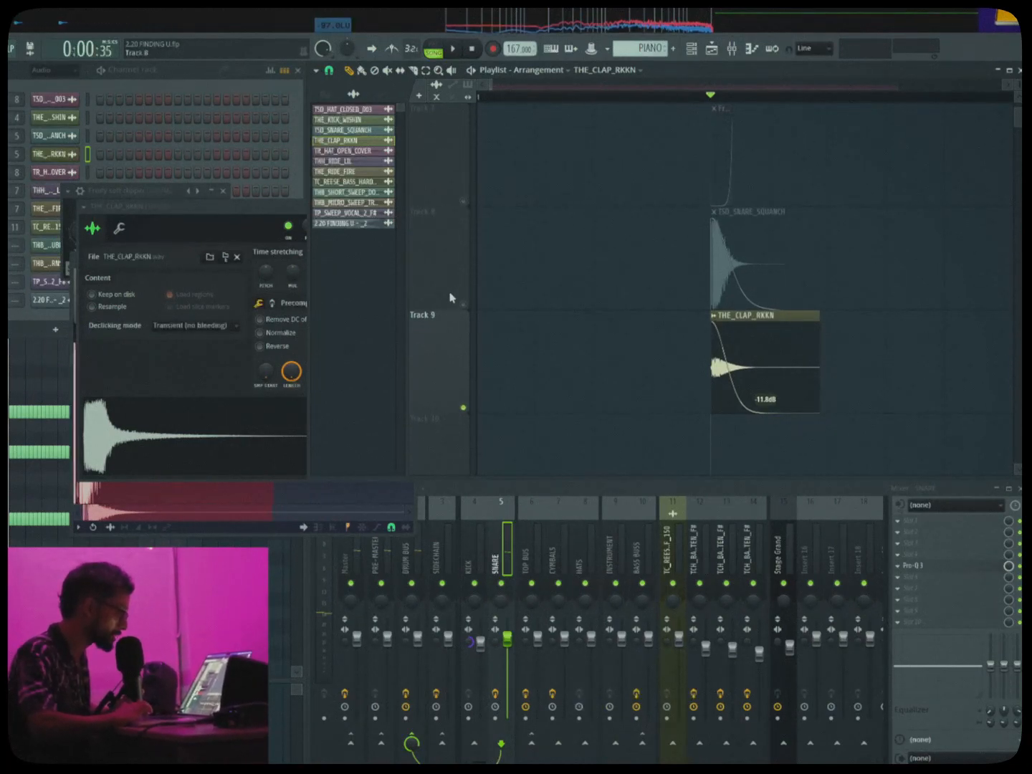
Audition the snare alone on track 8 and layered with the clap on track 9
click(463, 305)
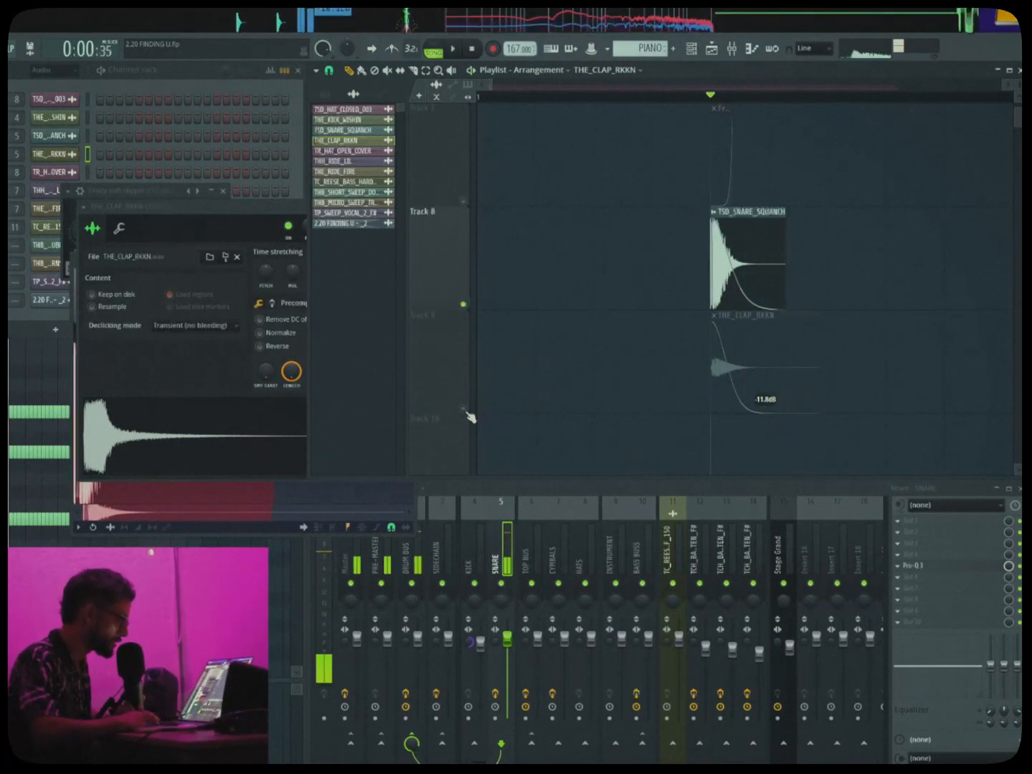
key(space)
key(space)
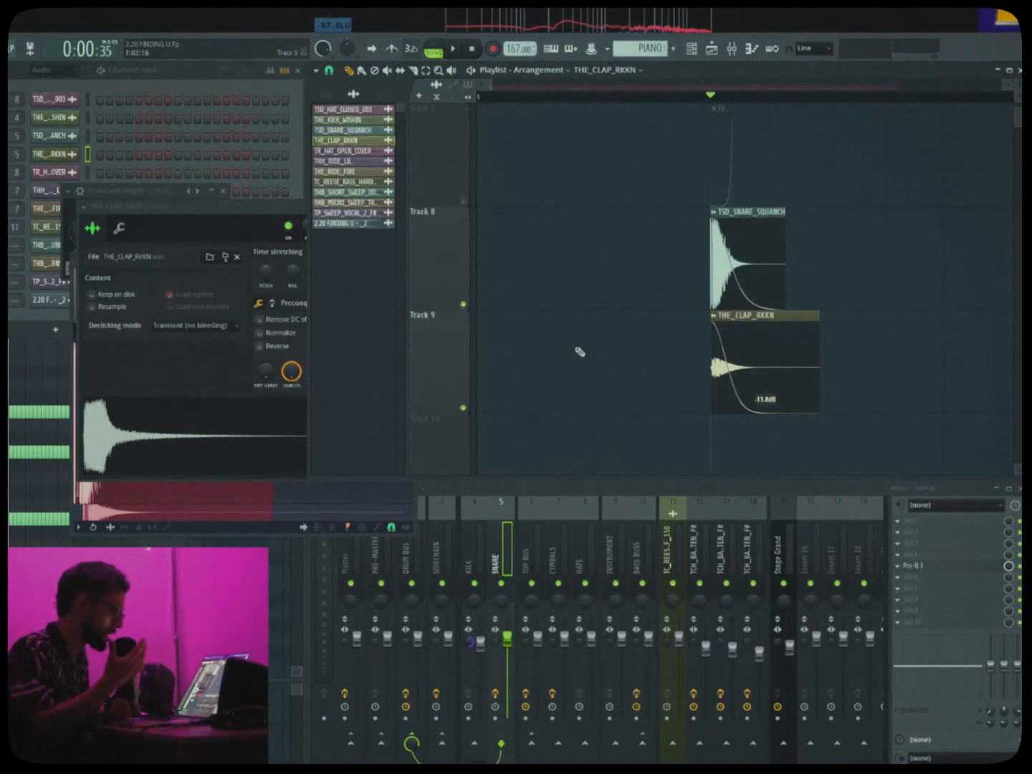
scroll(655, 339, down, 2)
key(space)
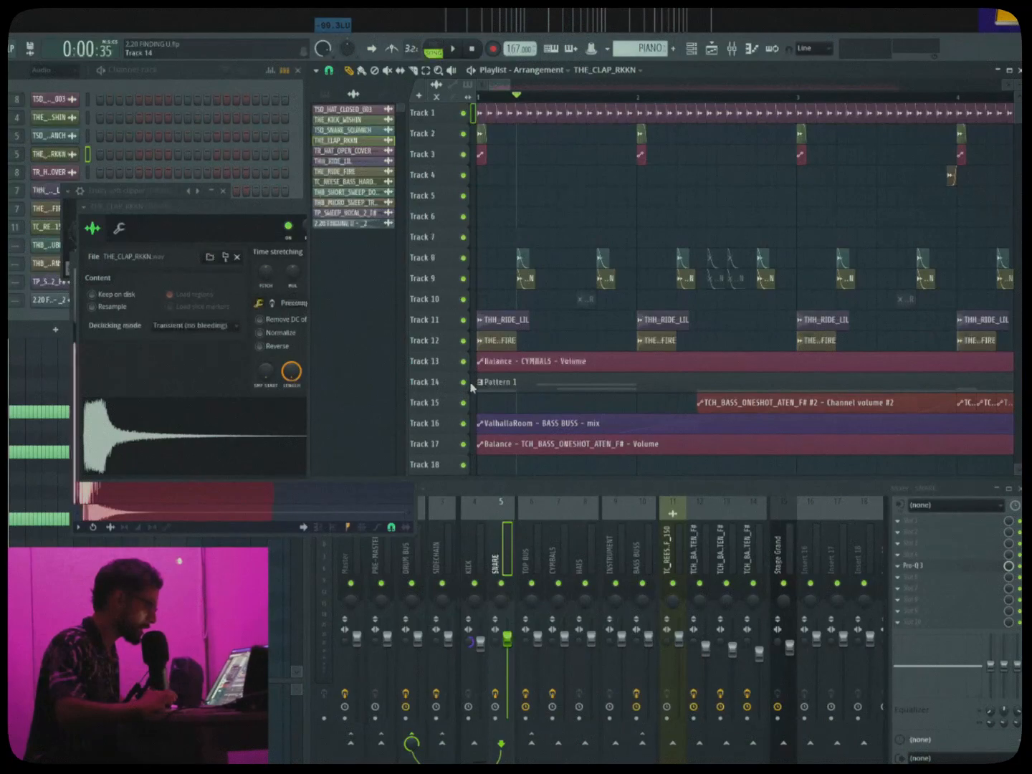
Mute the Pattern 1 track and preview the THH_RIDE_LIL and THE_RIDE_FIRE samples
click(464, 383)
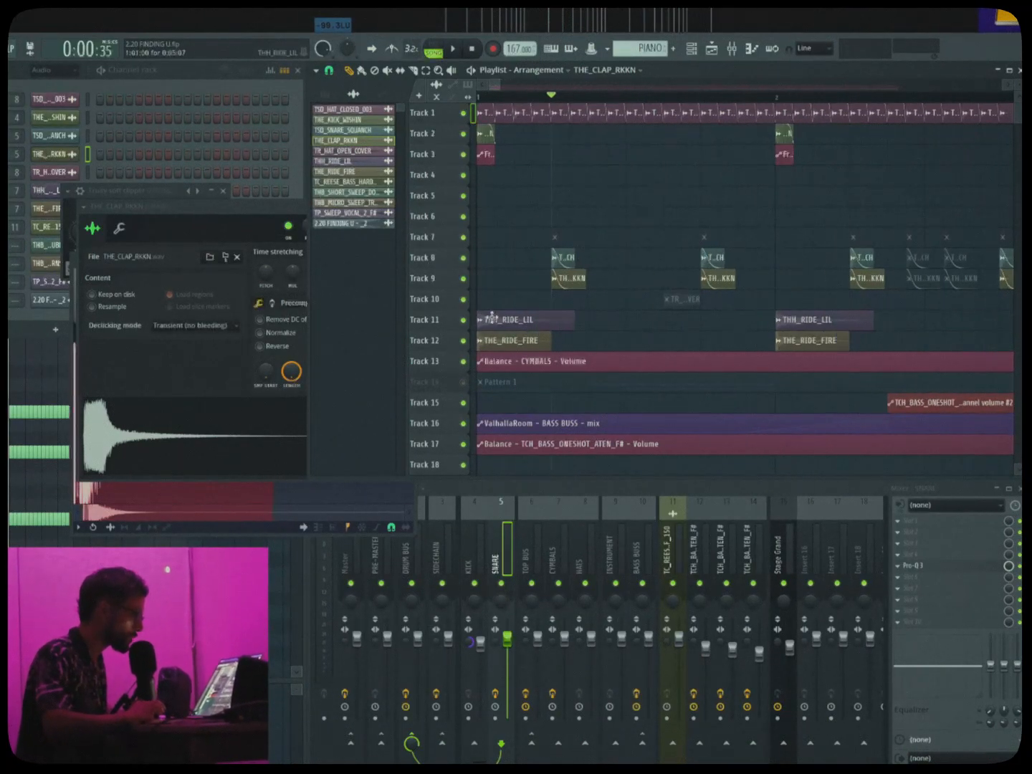
double_click(504, 325)
click(149, 357)
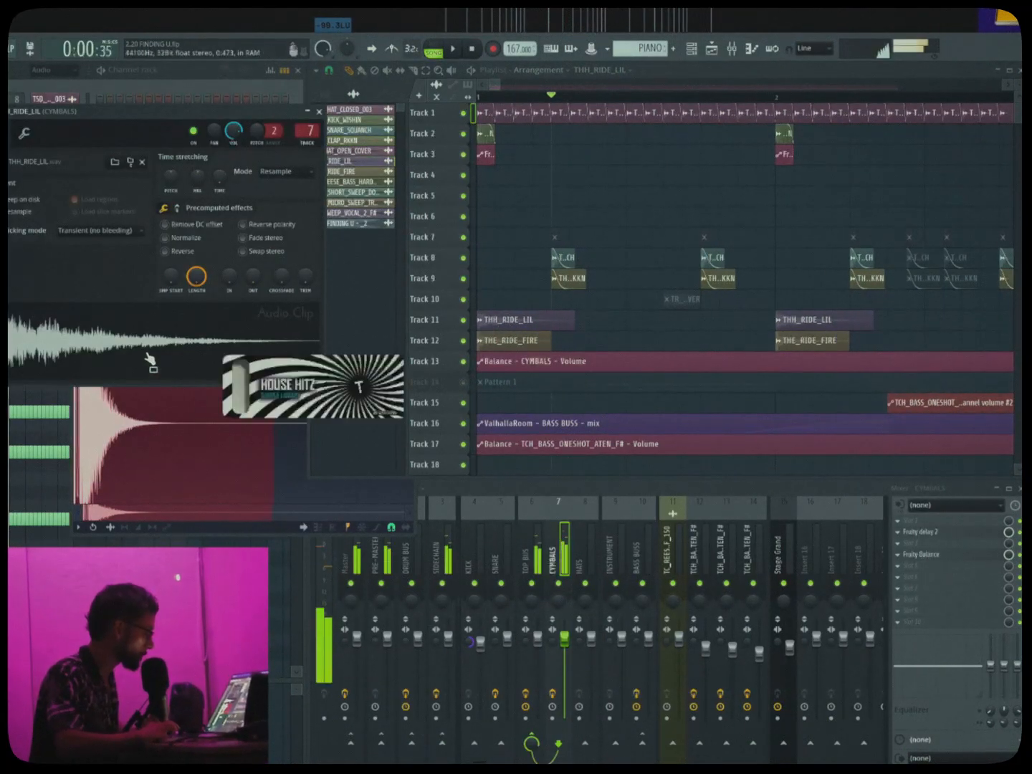
double_click(500, 338)
click(104, 372)
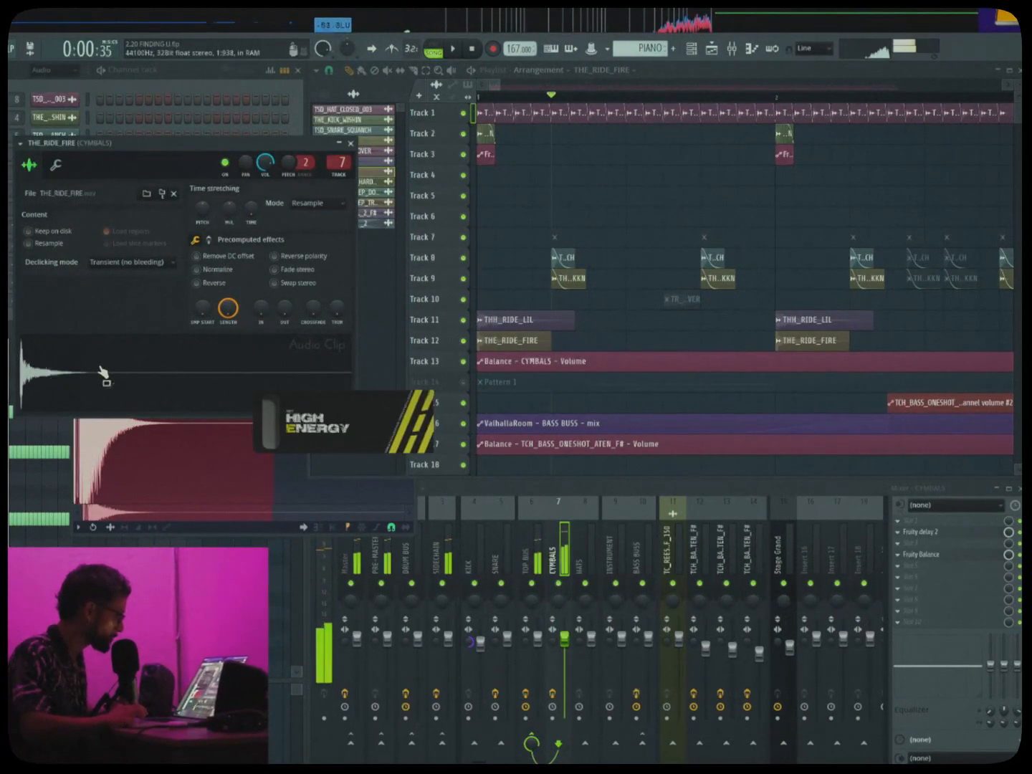
Open the Fruity delay 2 effect on the CYMBALS mixer track and inspect its delay time setting
scroll(471, 388, down, 3)
scroll(468, 387, down, 4)
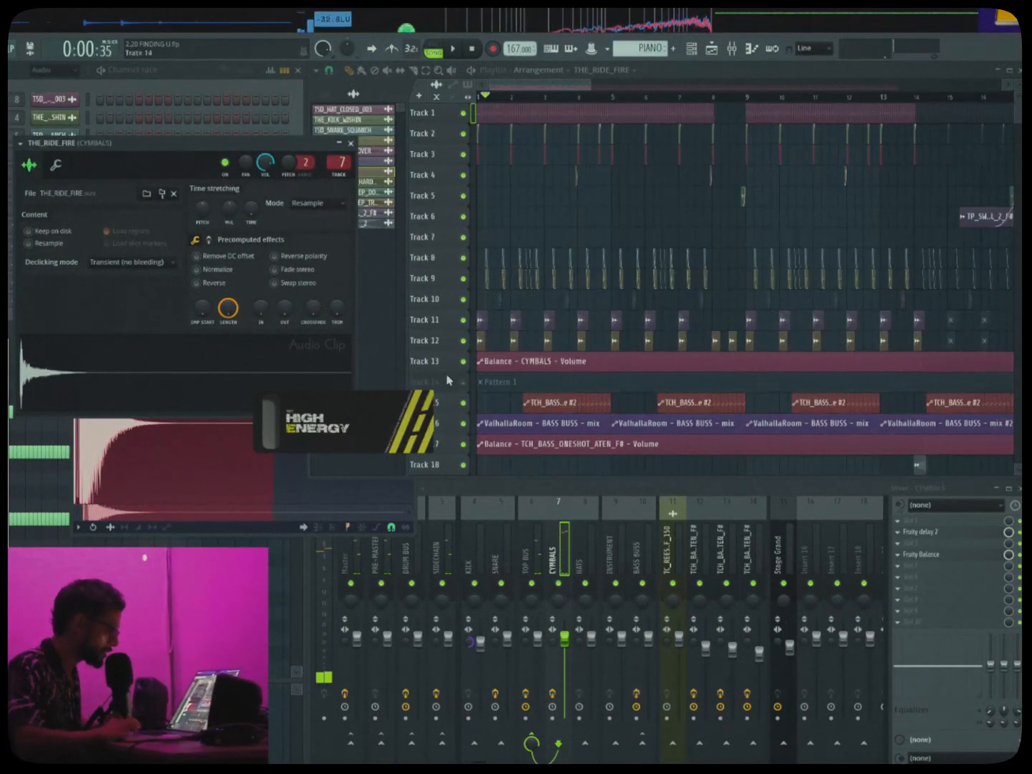
scroll(437, 366, up, 3)
click(950, 533)
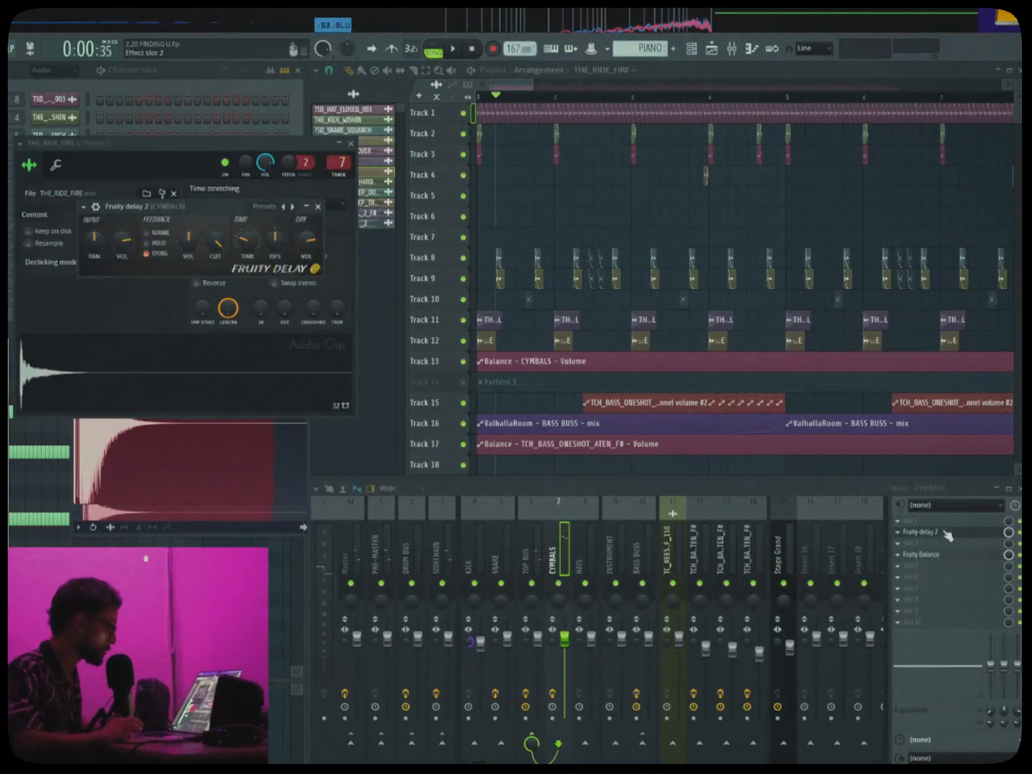
right_click(251, 253)
mouse_move(286, 282)
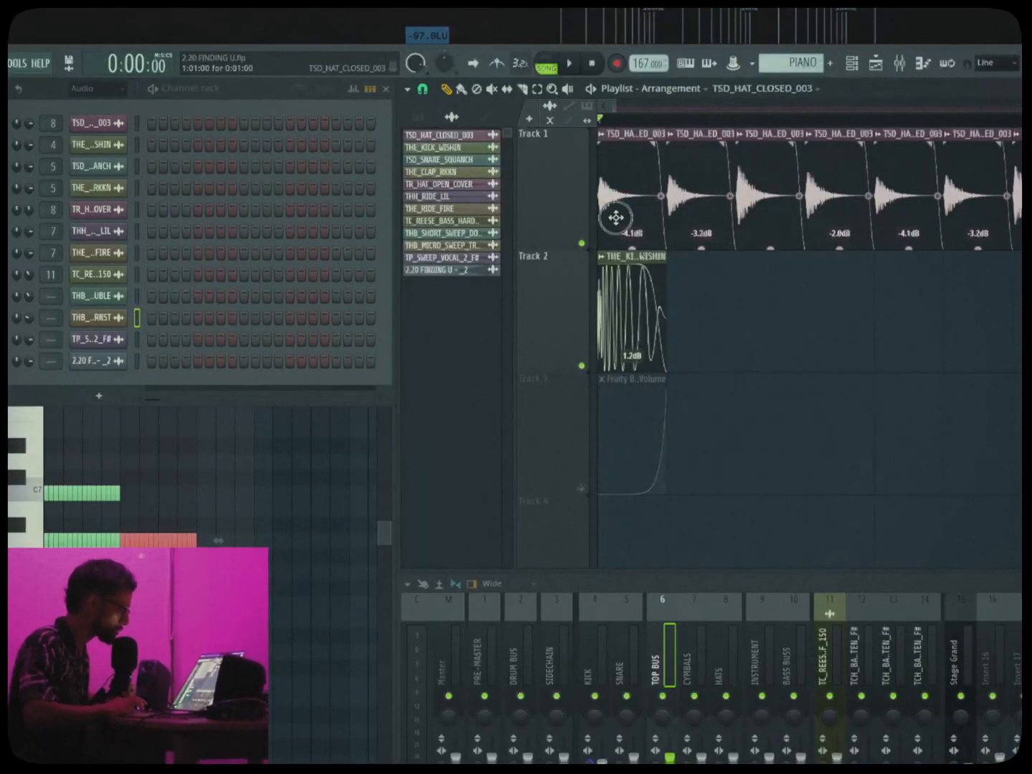
Open and preview the closed hat sample on track 1 and the kick sample on track 2
double_click(615, 218)
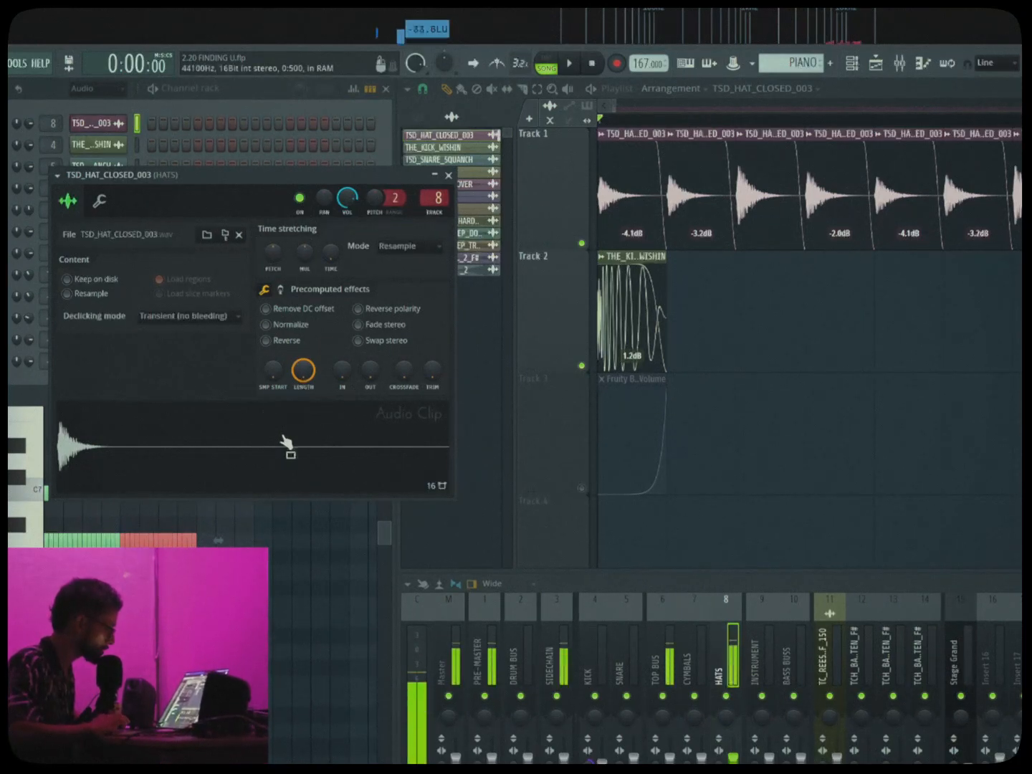
double_click(615, 299)
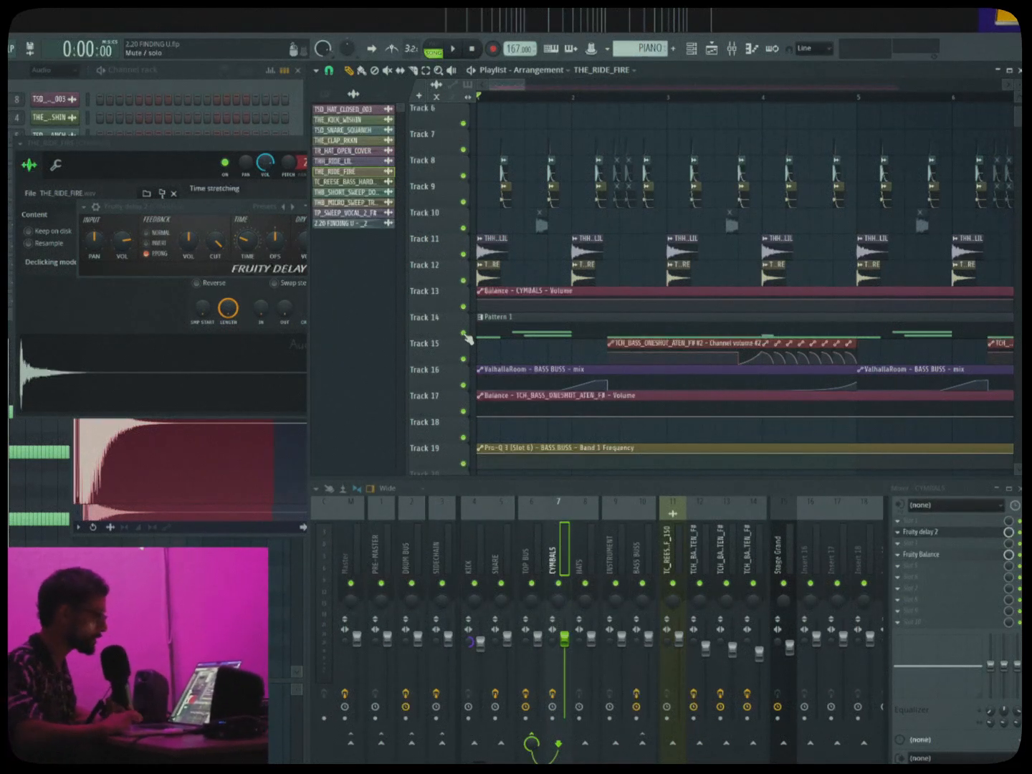
Play the whole arrangement from the beginning and look over the clips in its opening bars
scroll(517, 384, down, 2)
key(space)
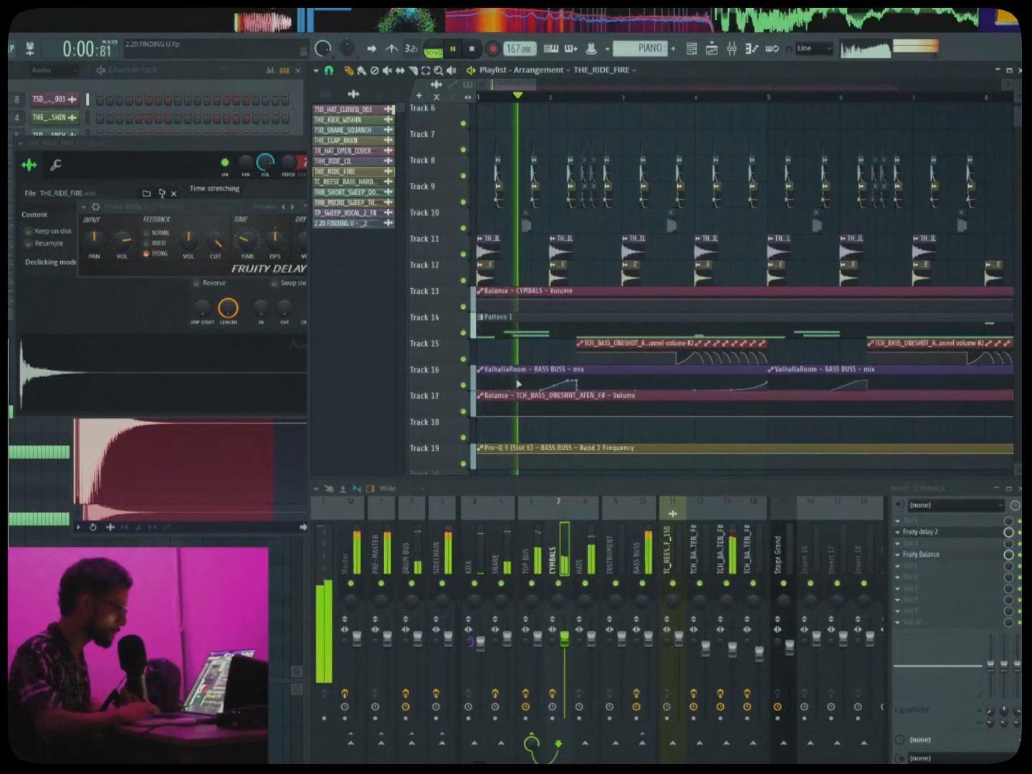
scroll(518, 384, down, 1)
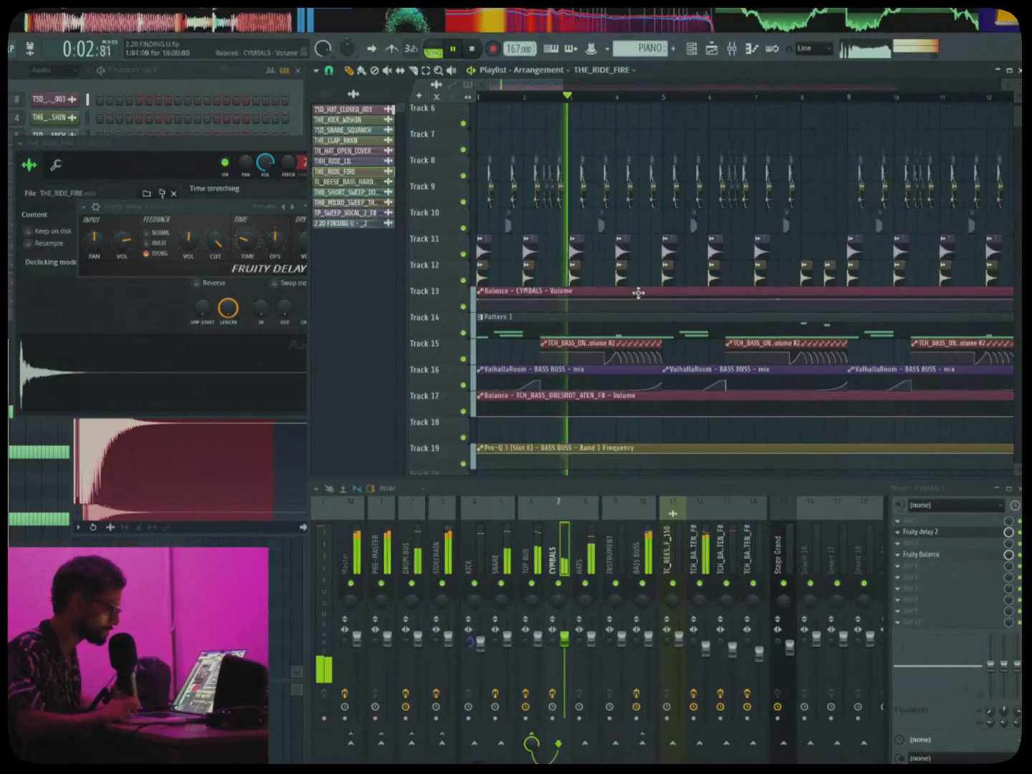
scroll(637, 292, down, 2)
scroll(638, 293, up, 3)
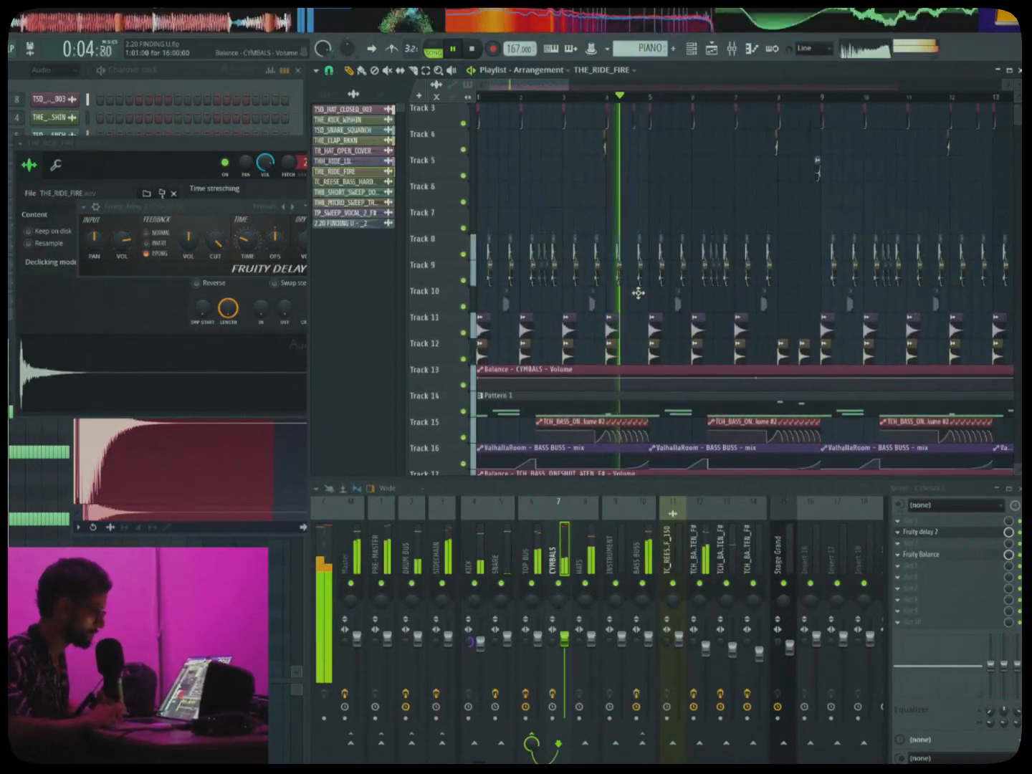
scroll(638, 293, up, 2)
scroll(638, 293, down, 5)
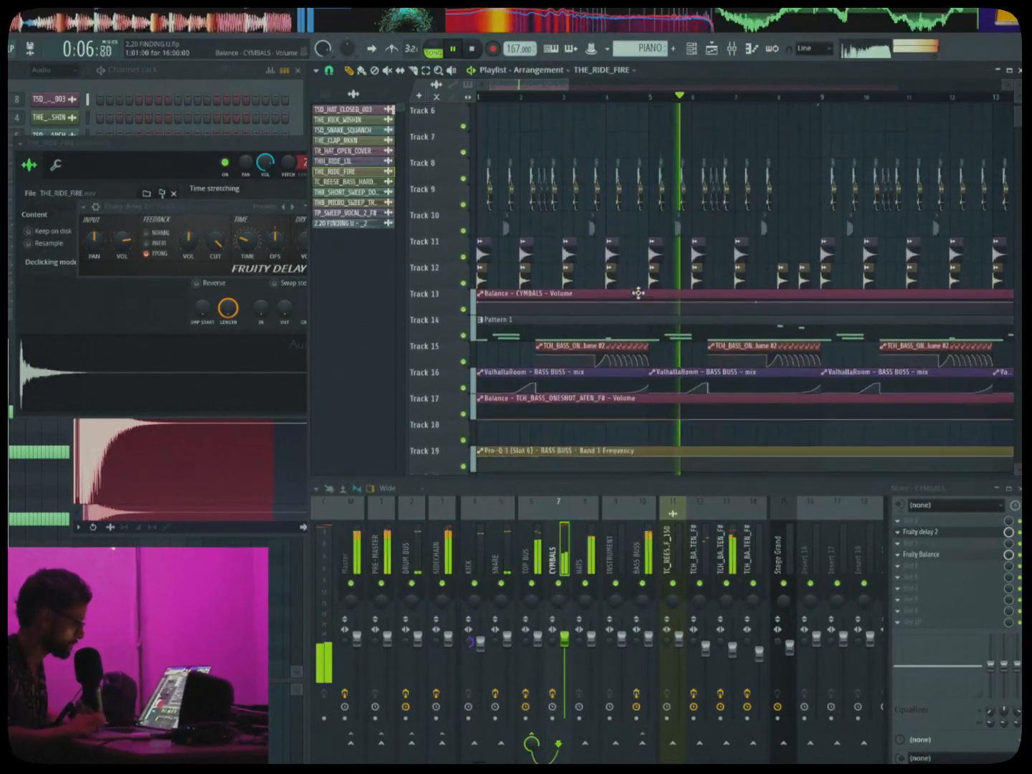
scroll(638, 293, down, 4)
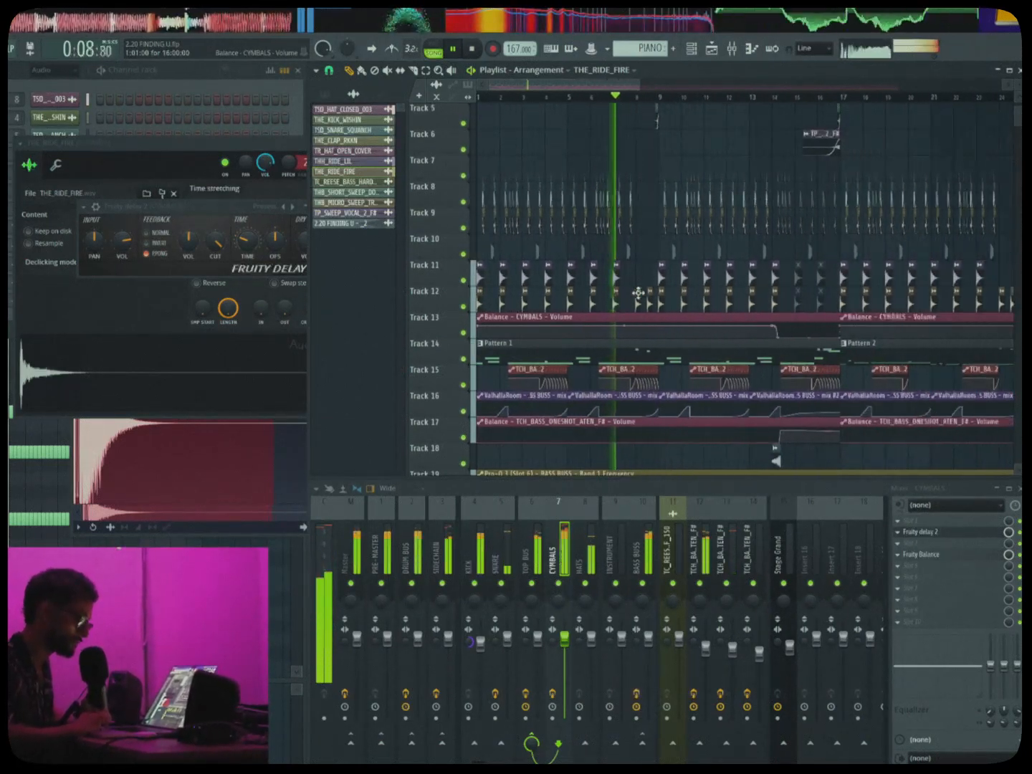
right_click(638, 294)
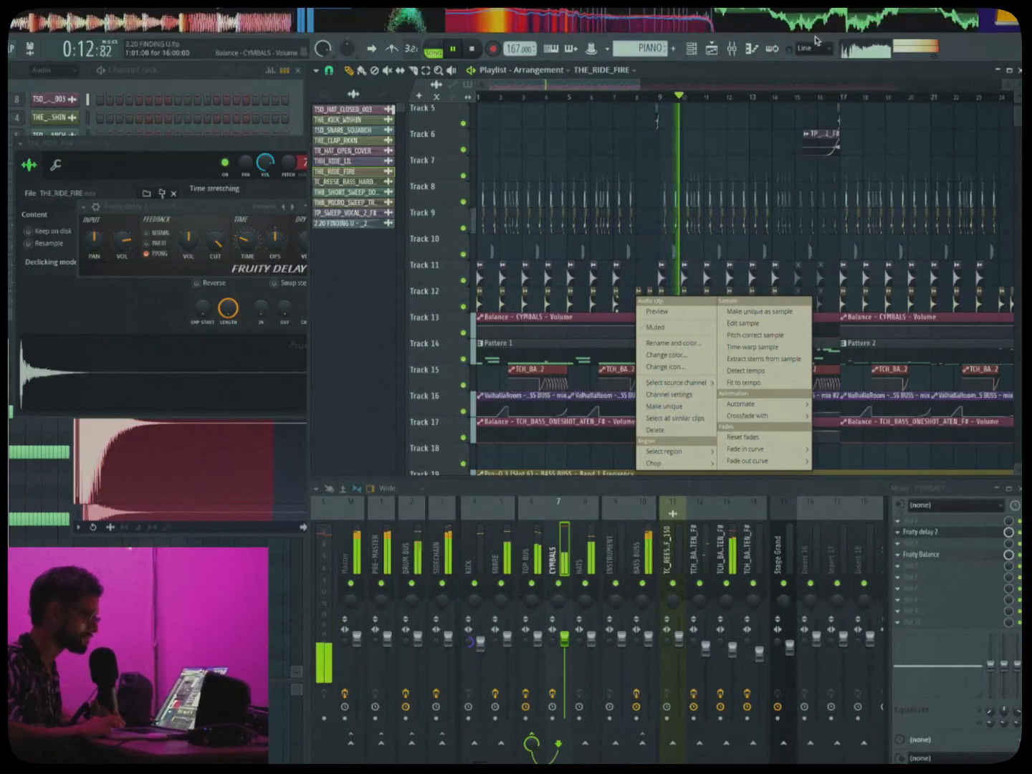
click(808, 69)
Examine the drum, bass and automation tracks across the first 32 bars during playback
scroll(695, 239, down, 2)
scroll(693, 241, down, 10)
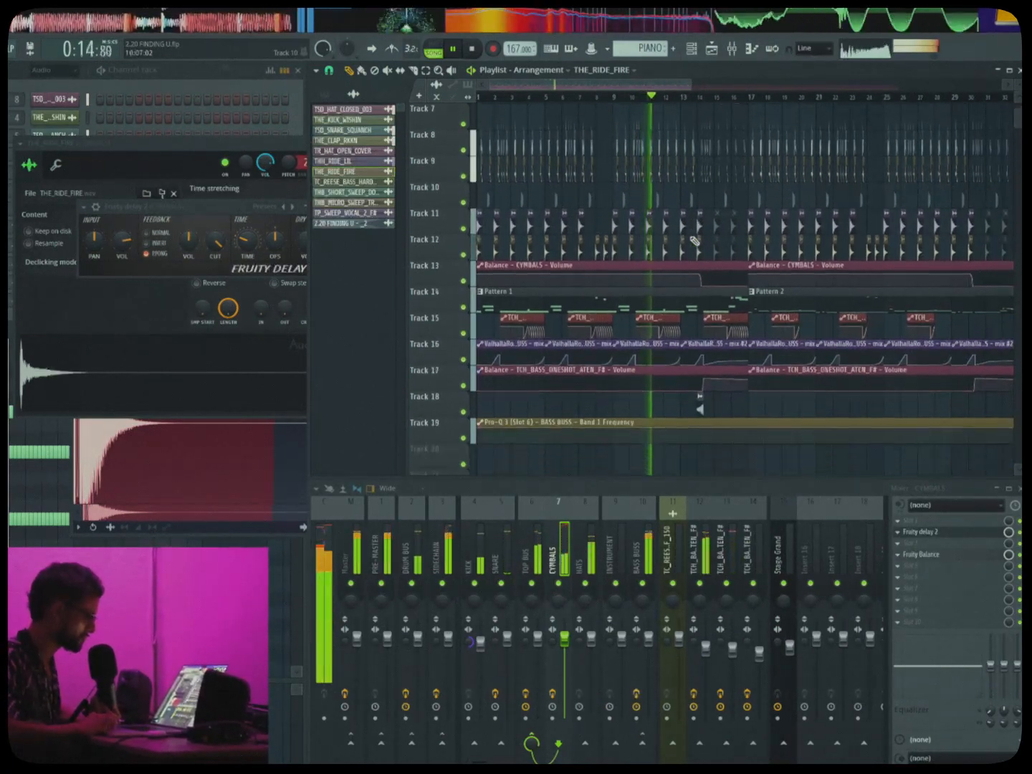
scroll(694, 241, up, 8)
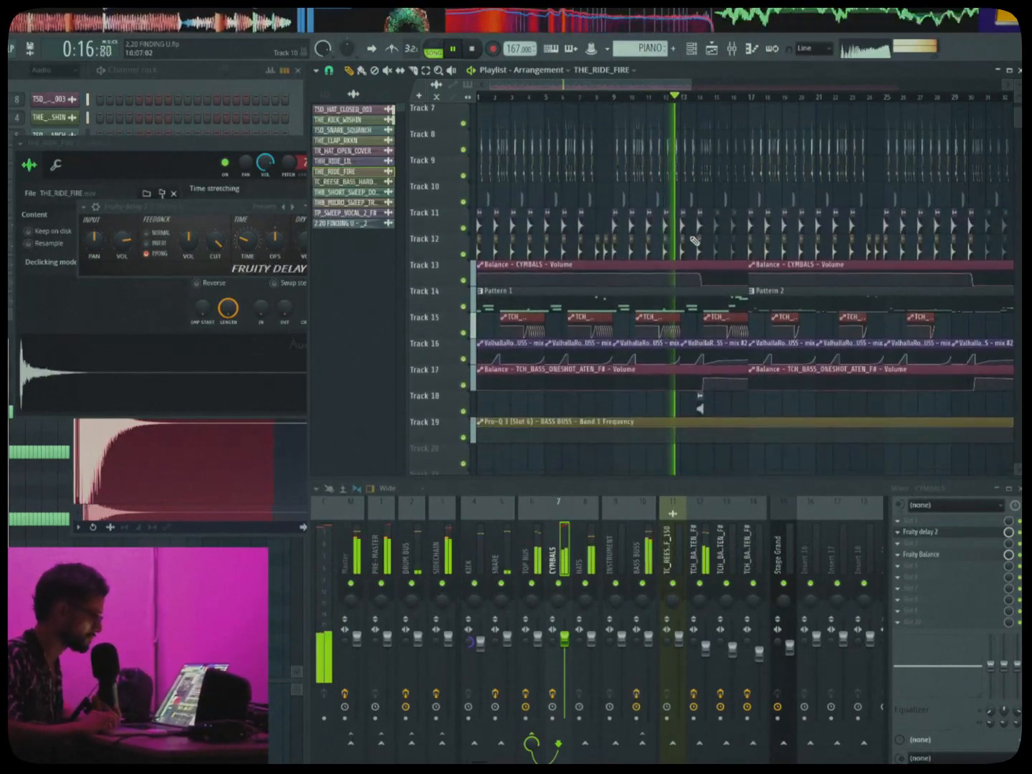
scroll(838, 217, up, 6)
scroll(838, 219, down, 9)
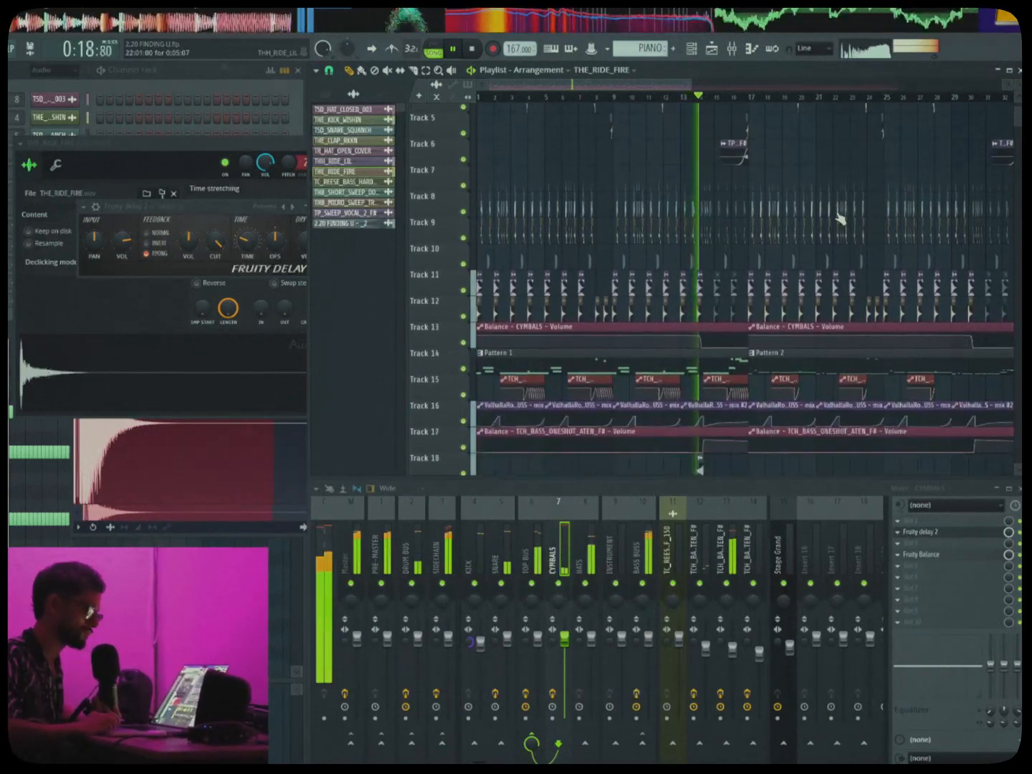
scroll(839, 218, up, 5)
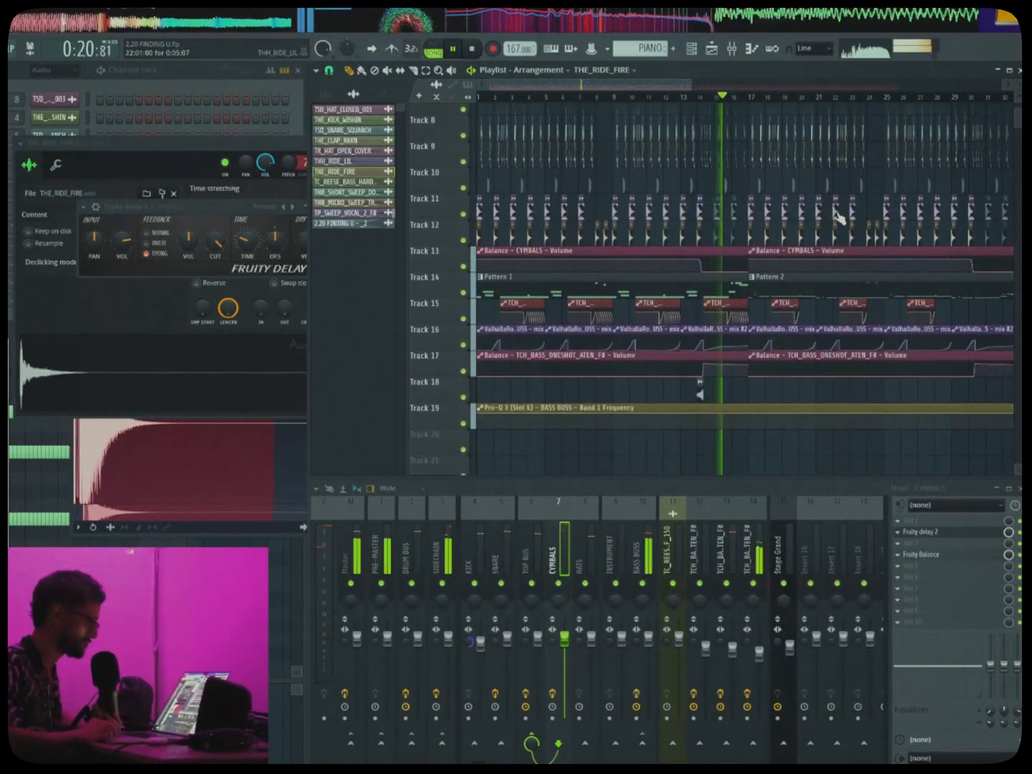
scroll(840, 218, down, 3)
scroll(840, 217, up, 1)
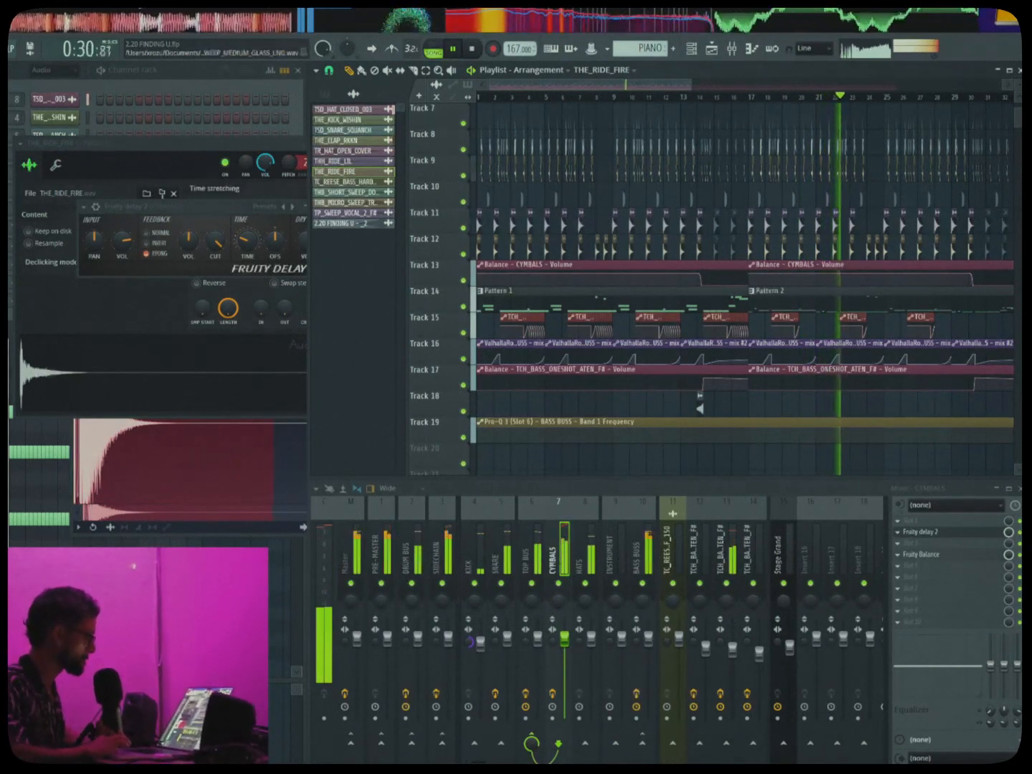
Close the THE_RIDE_FIRE sample settings window
click(109, 144)
click(359, 145)
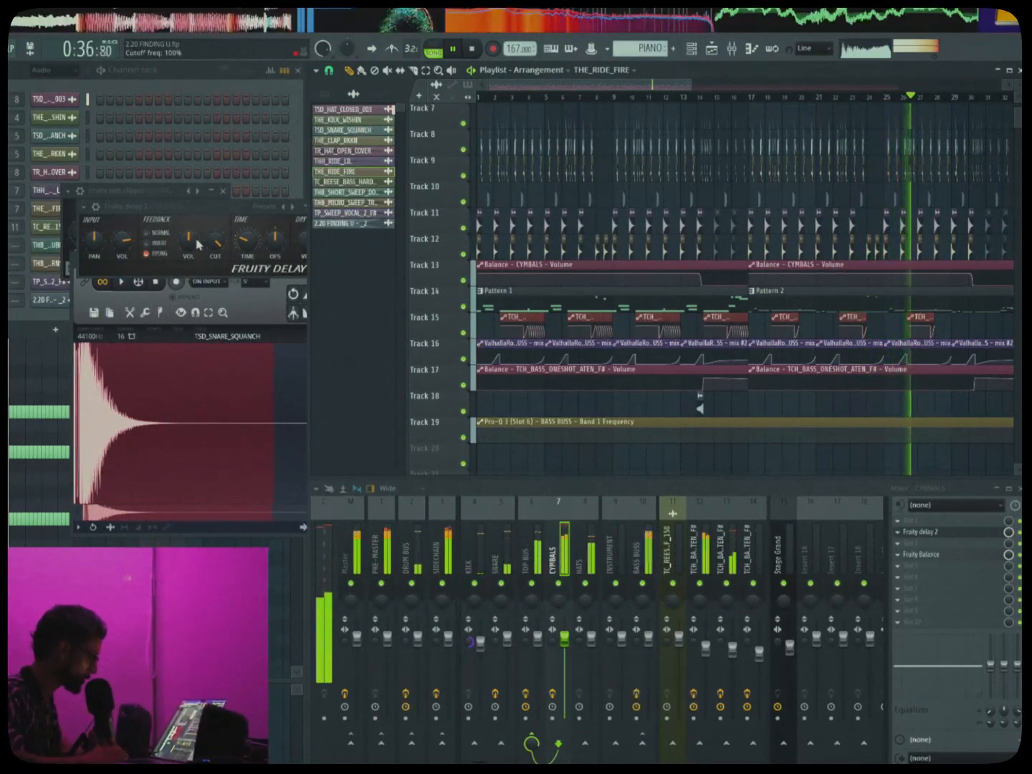
Close the Fruity delay 2, Fruity soft clipper, Edison and Fruity Limiter windows
click(179, 208)
click(317, 207)
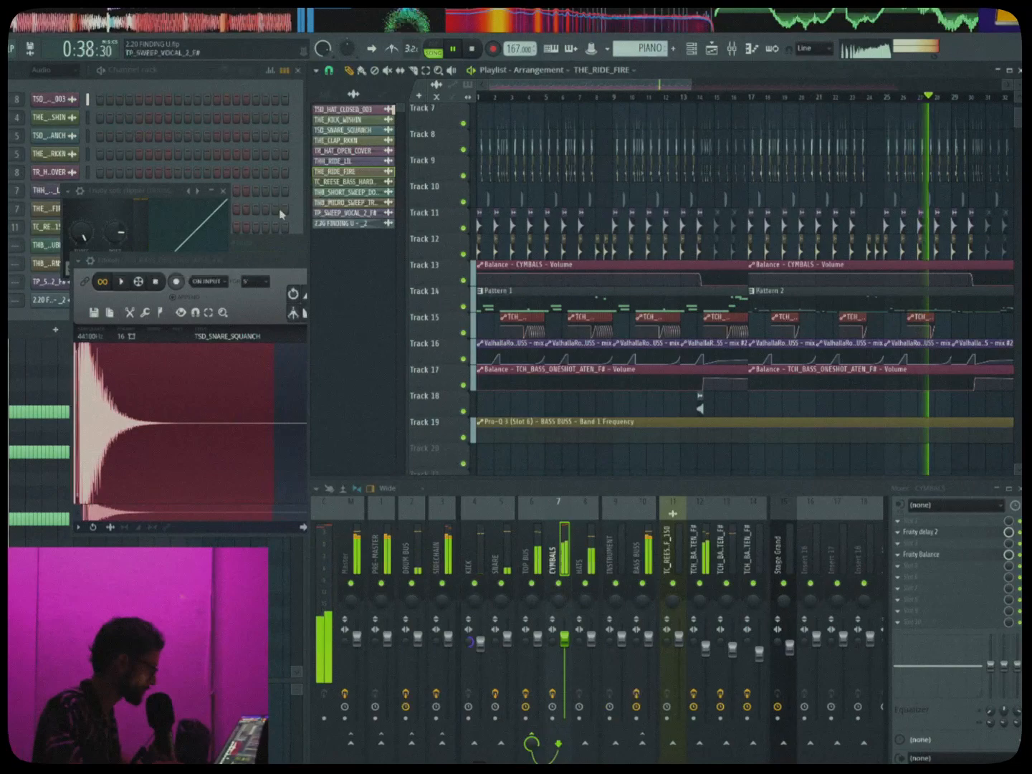
click(222, 191)
click(230, 261)
click(409, 262)
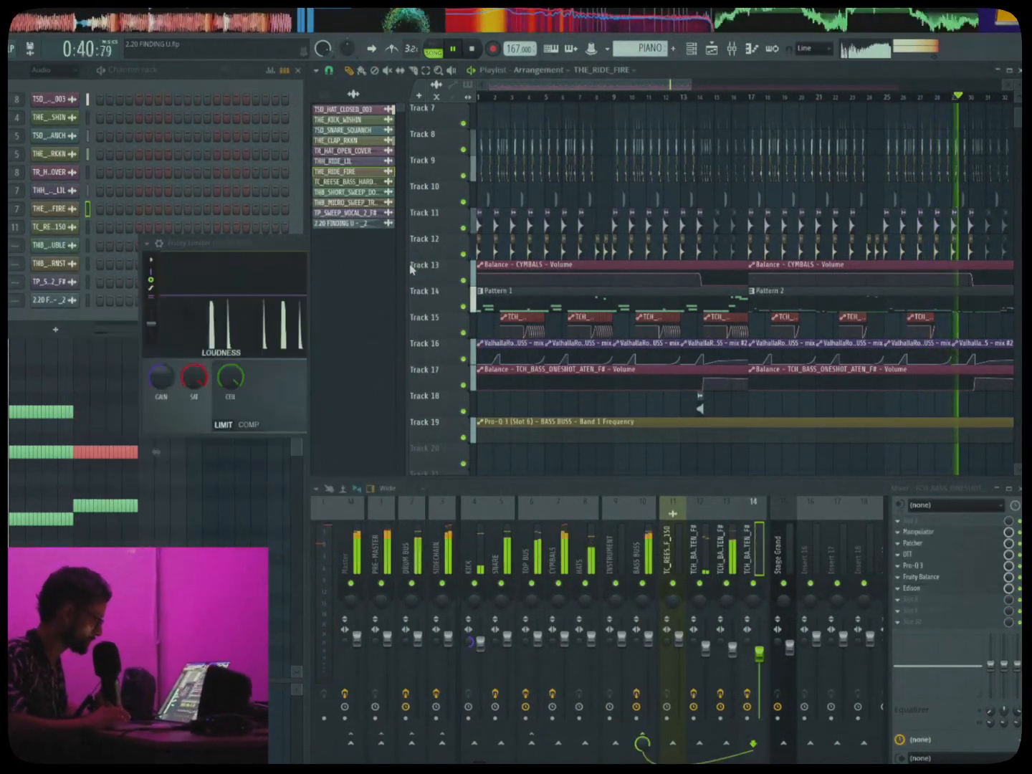
click(232, 242)
click(519, 243)
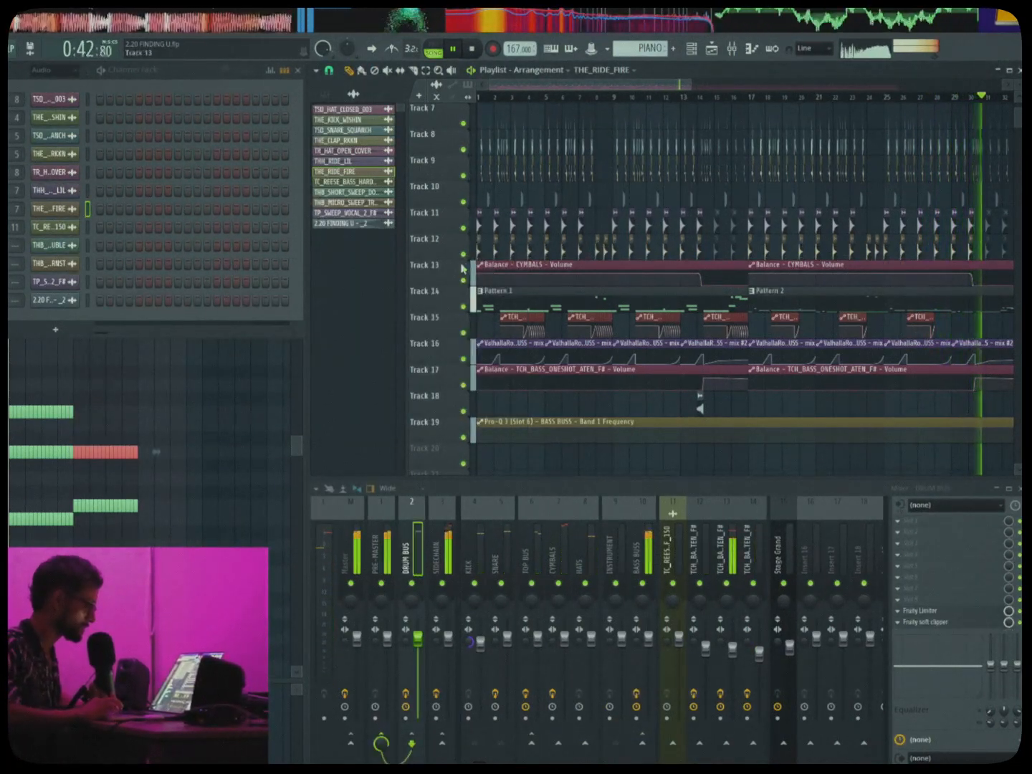
Examine the full length of the arrangement across all its tracks and stop playback
scroll(443, 281, down, 4)
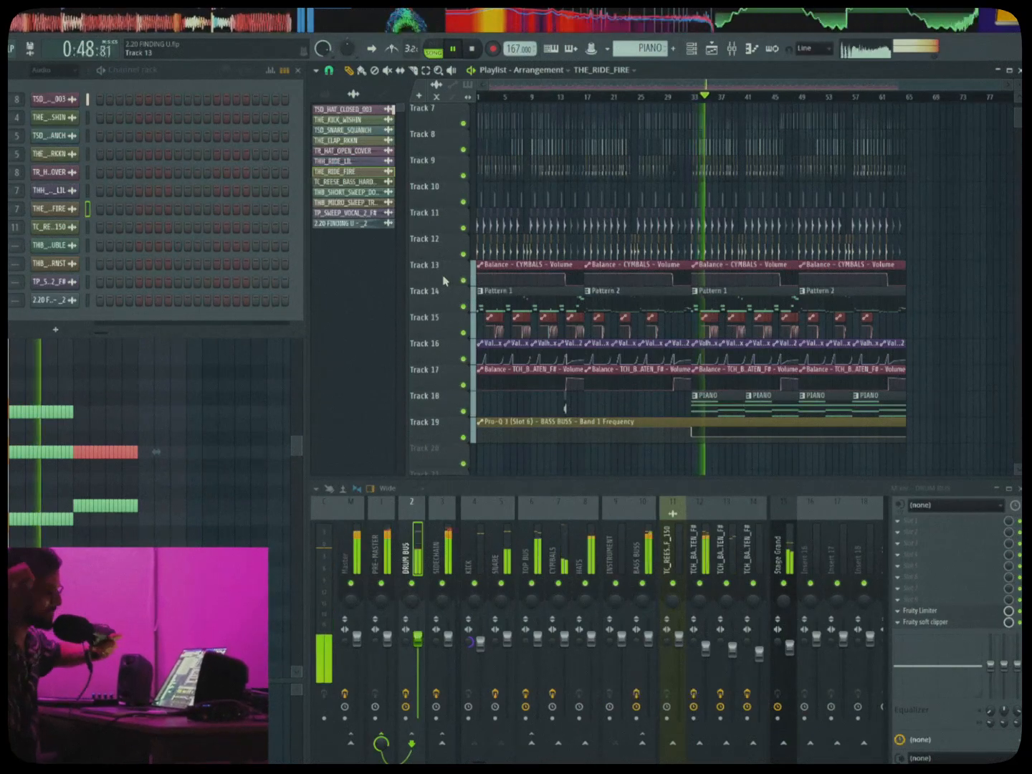
key(space)
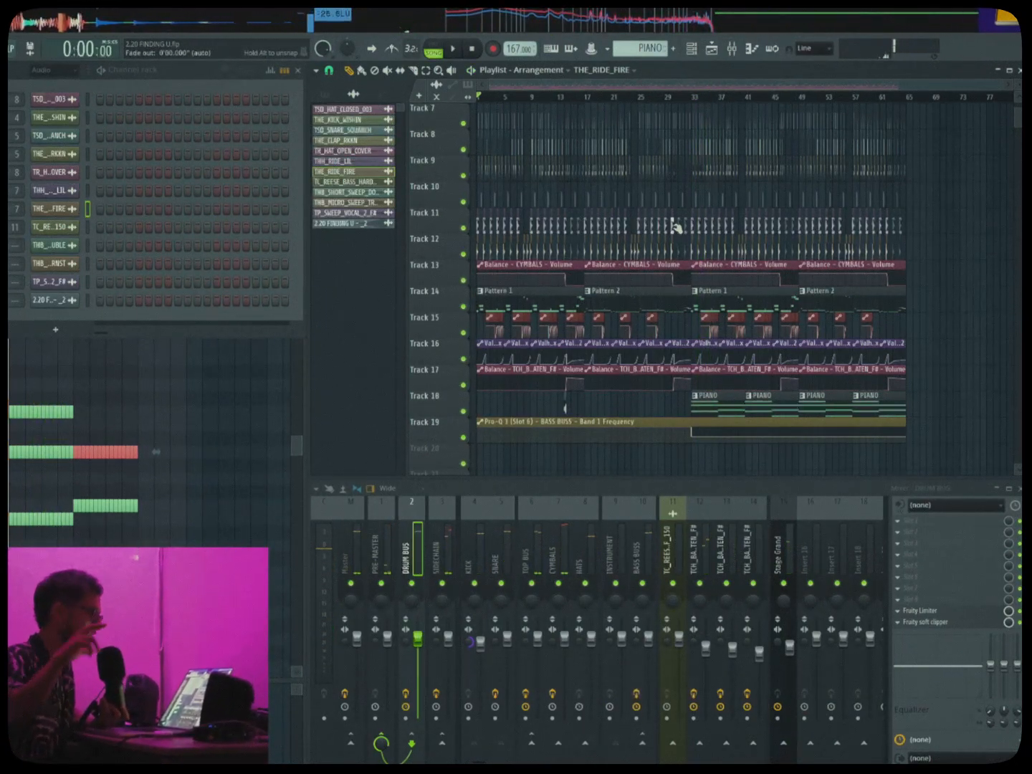
scroll(654, 268, down, 5)
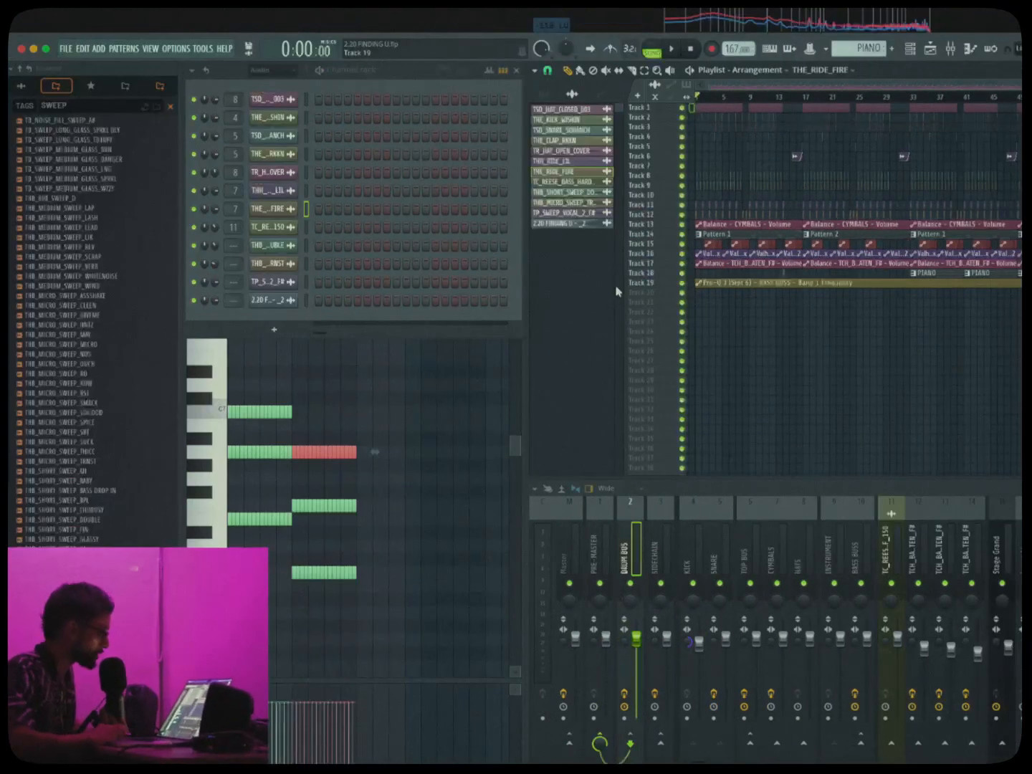
Open Pattern 1 from the arrangement and the settings of its TCH_BASS_ONESHOT_ATEN_F# sampler channel
scroll(396, 293, up, 10)
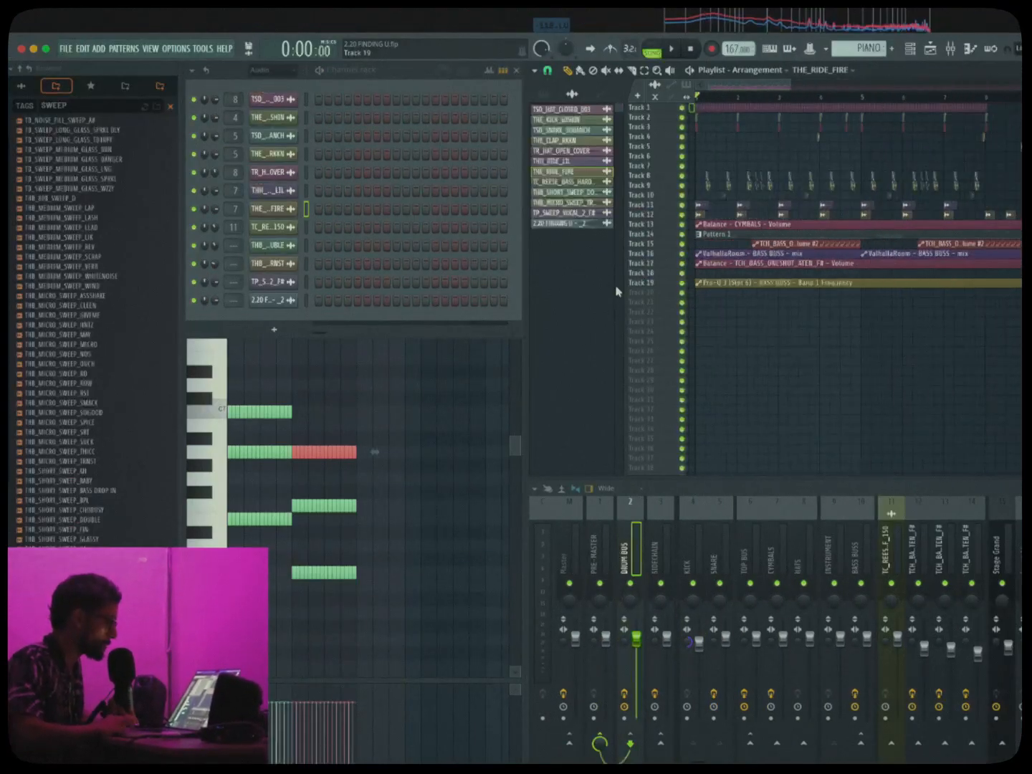
click(756, 237)
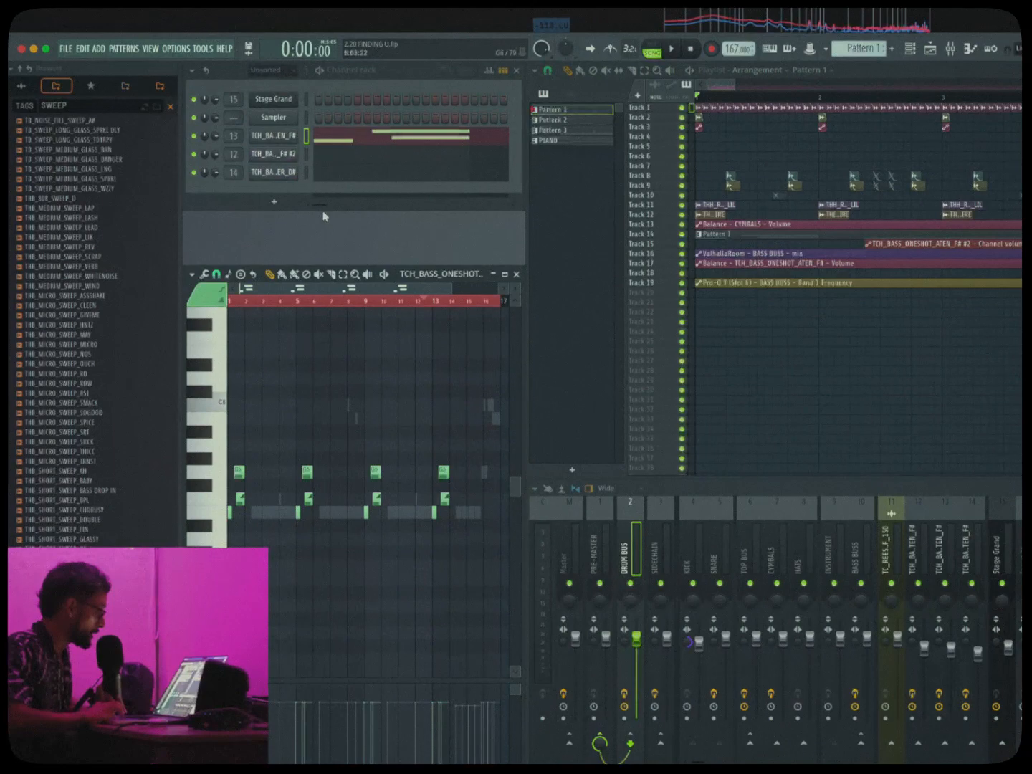
click(289, 153)
drag(306, 169, 471, 192)
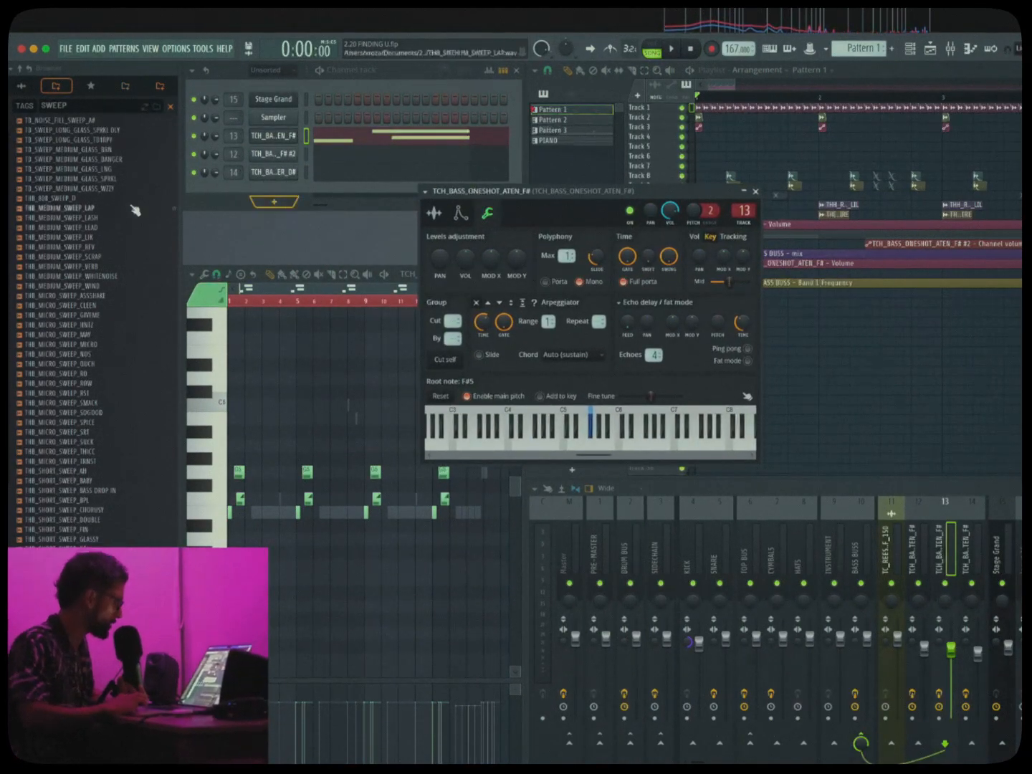
Clear the SWEEP search to show the CHROME BASS samples, and display the bass one-shot's waveform in its channel settings
click(126, 238)
click(119, 106)
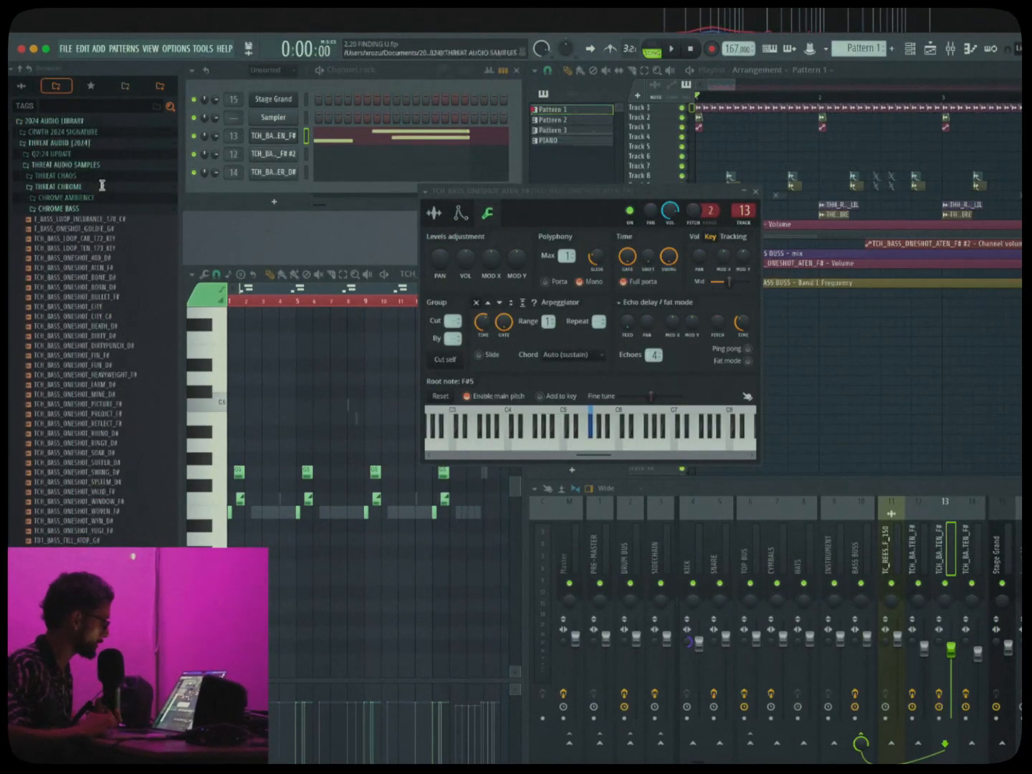
click(433, 213)
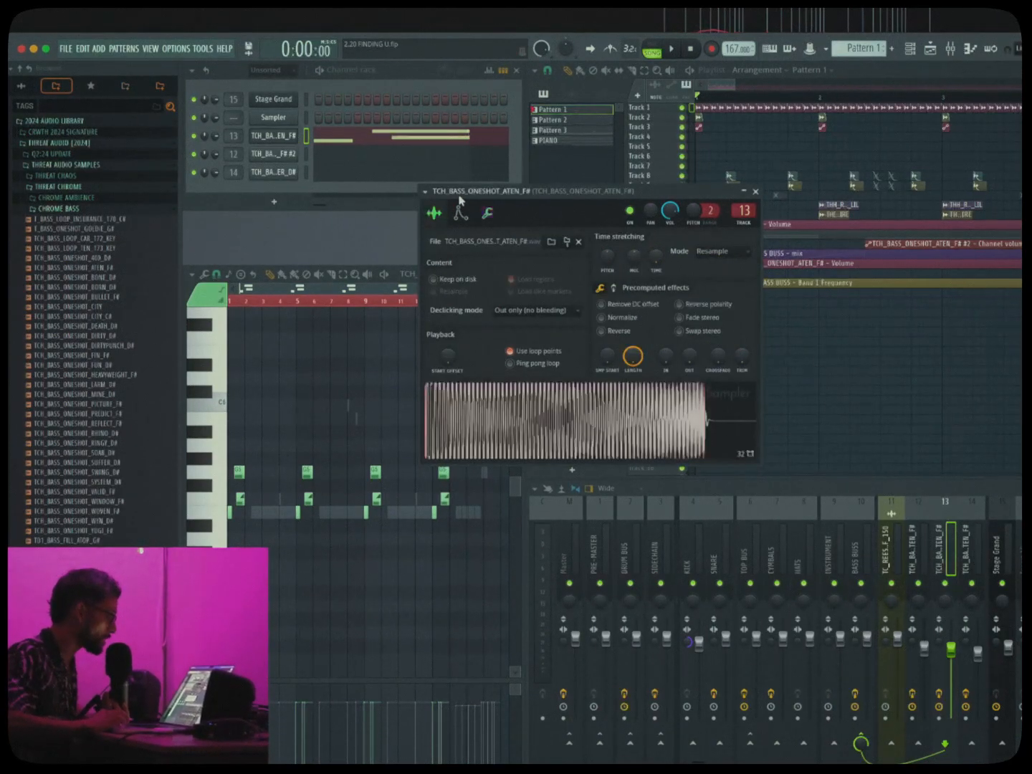
drag(458, 194, 539, 278)
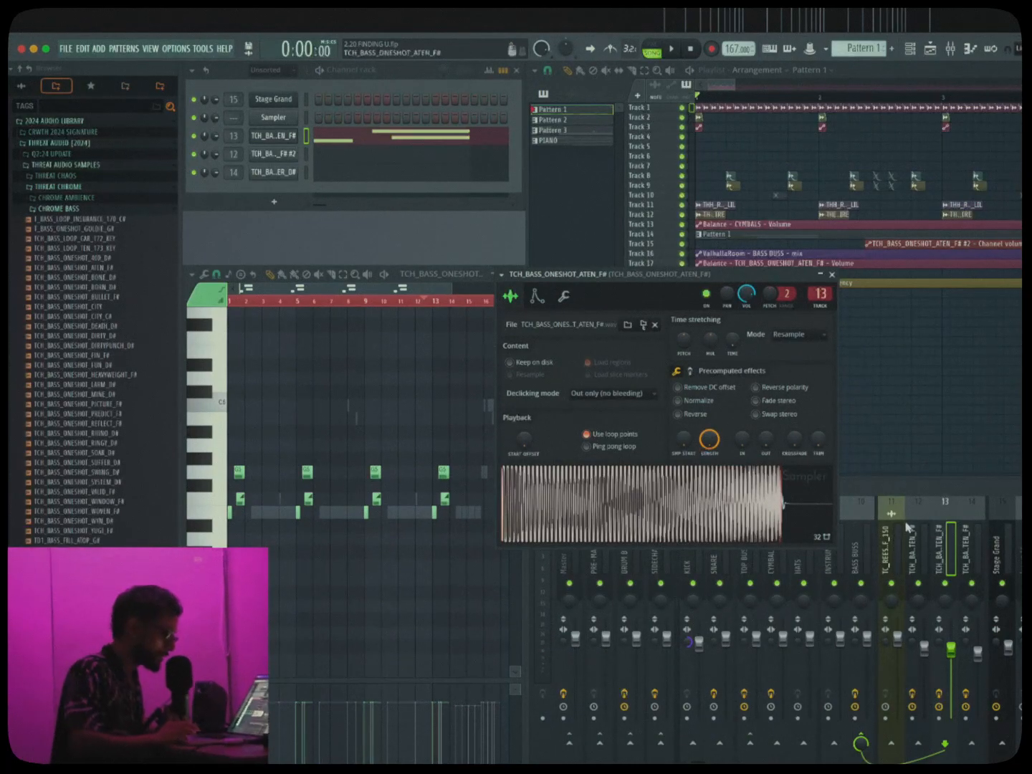
Disable the effects on mixer tracks 12 and 13, and preview the dry bass sample alone and in Pattern 1
click(943, 697)
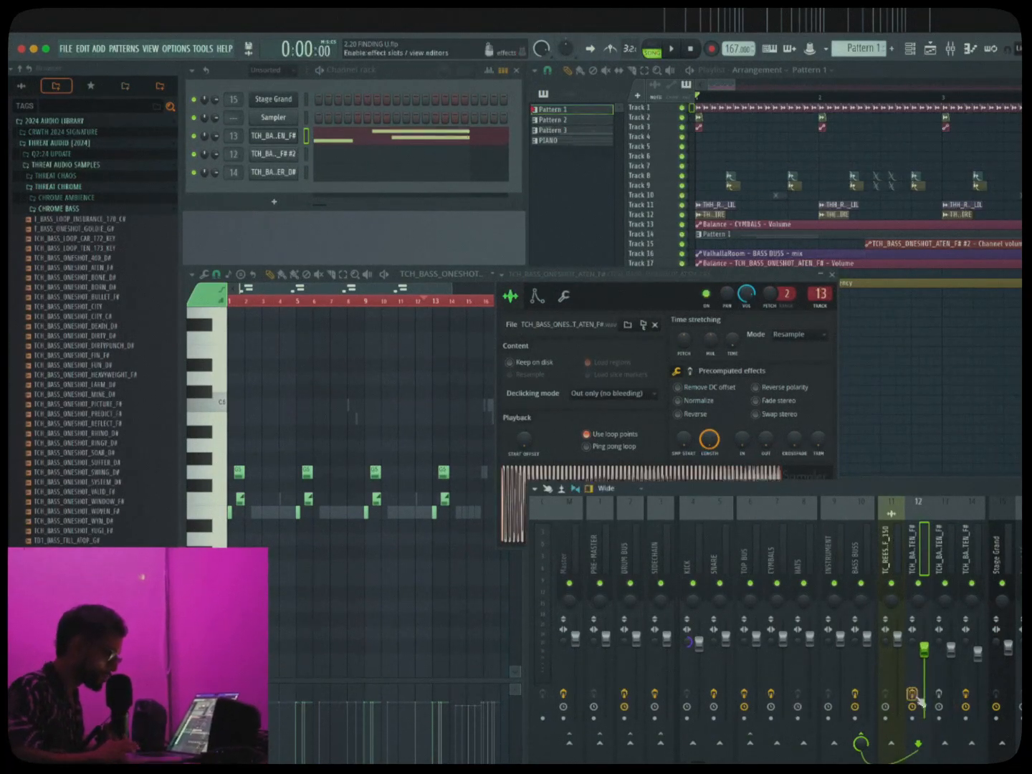
click(633, 518)
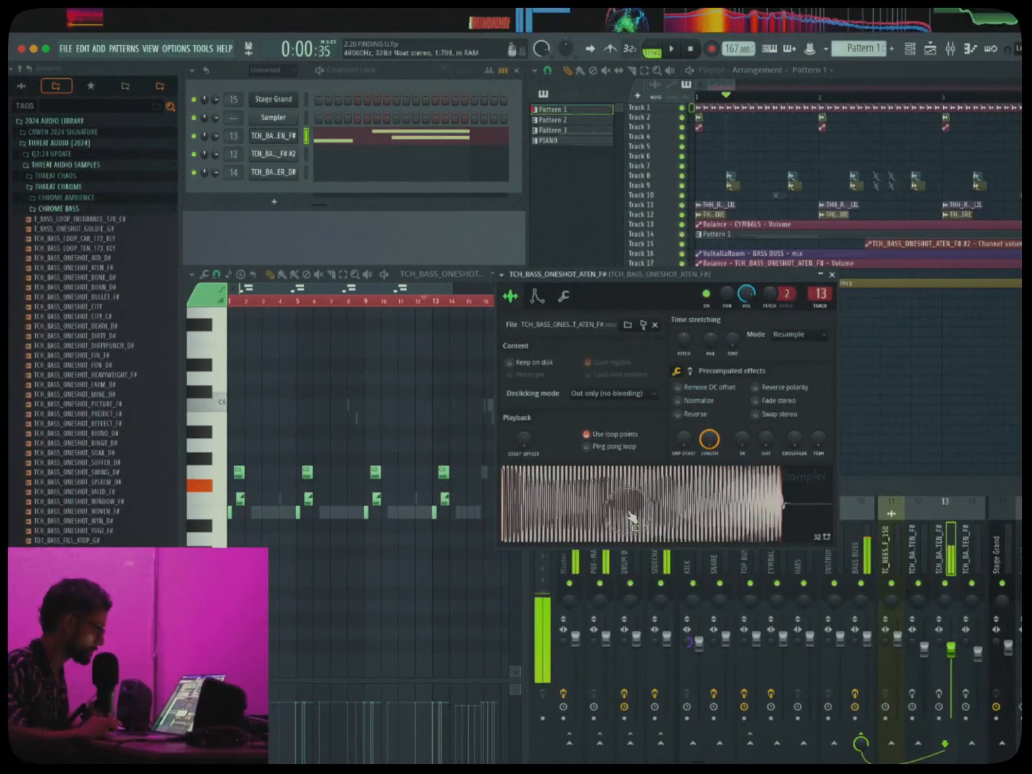
click(321, 71)
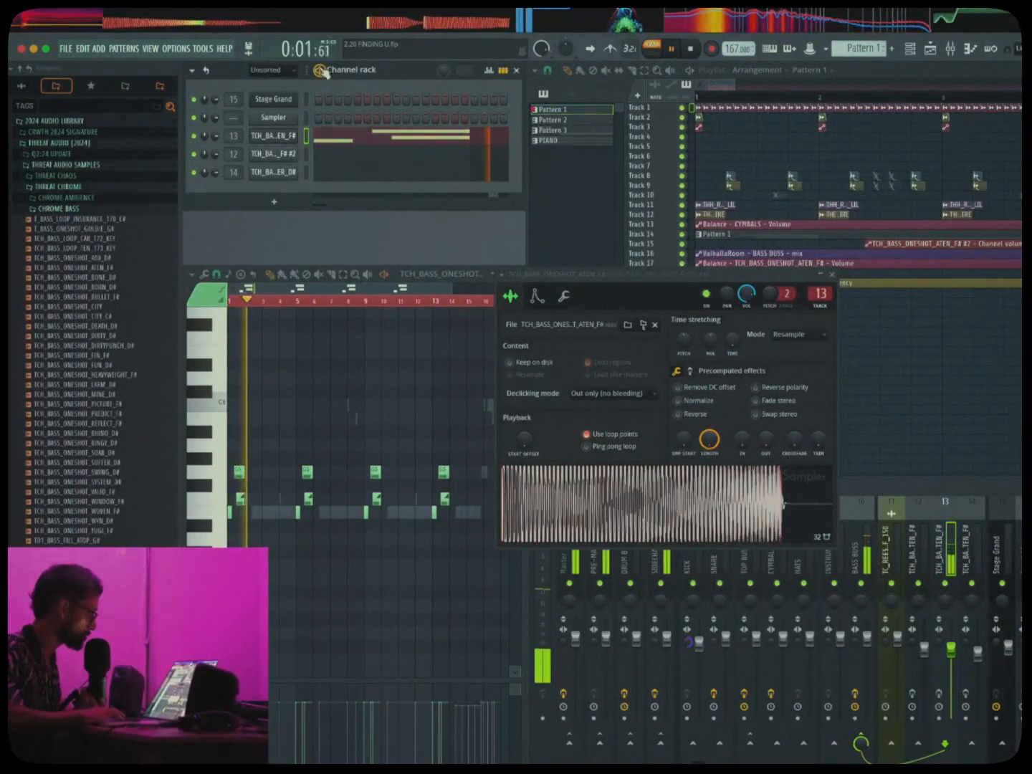
click(321, 71)
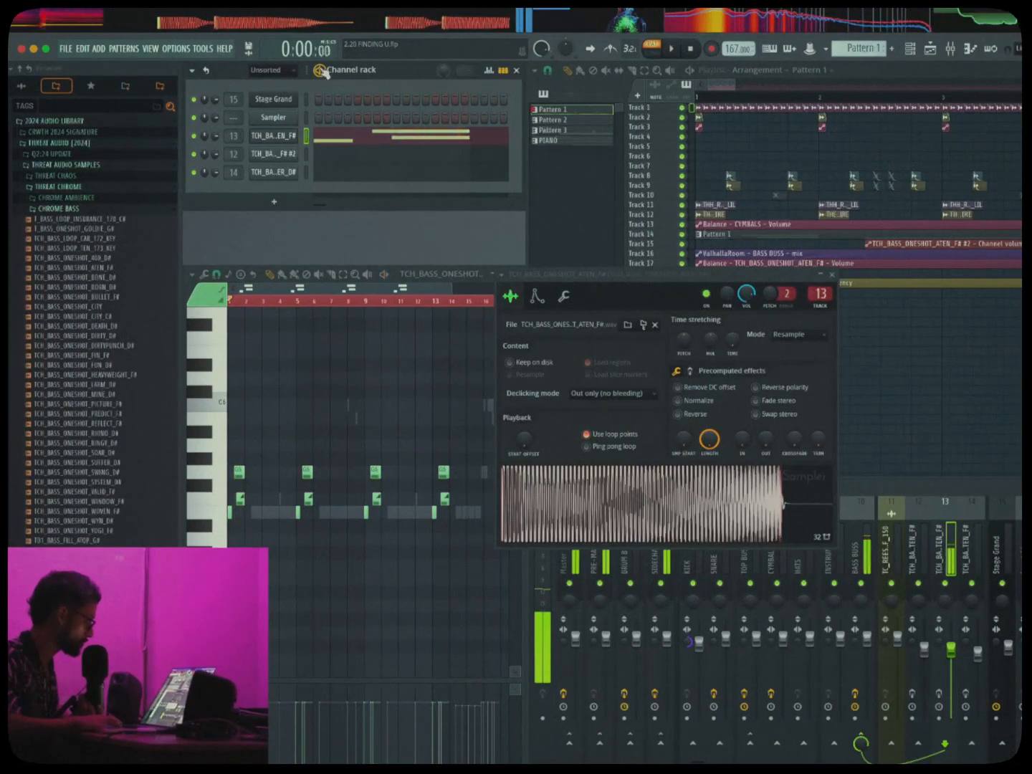
Open the TCH_BASS_ONESHOT_ATEN_F# #2 channel and preview its looped bass sample against the first bass channel
click(276, 156)
click(449, 409)
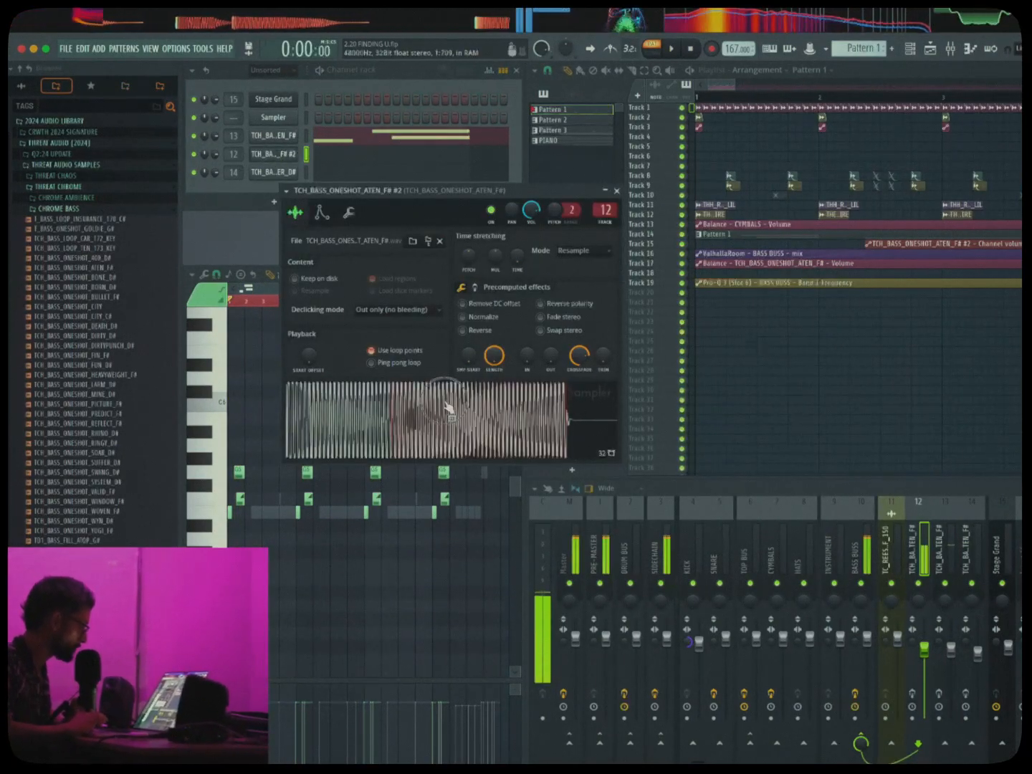
click(276, 152)
click(279, 155)
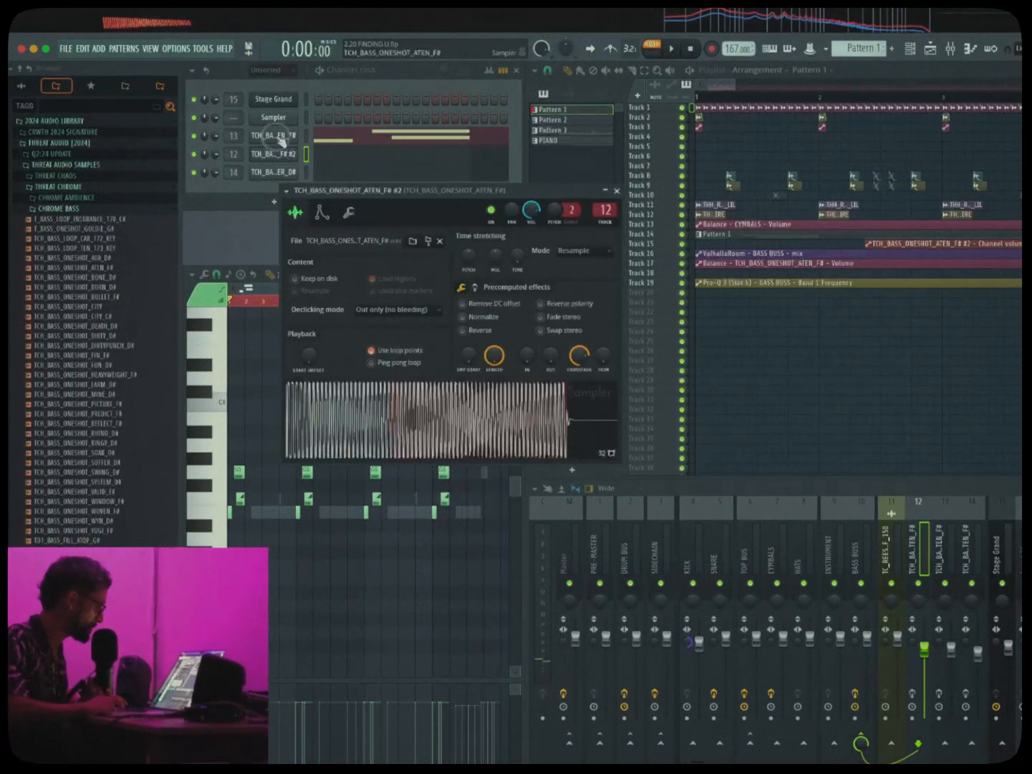
click(280, 137)
click(281, 155)
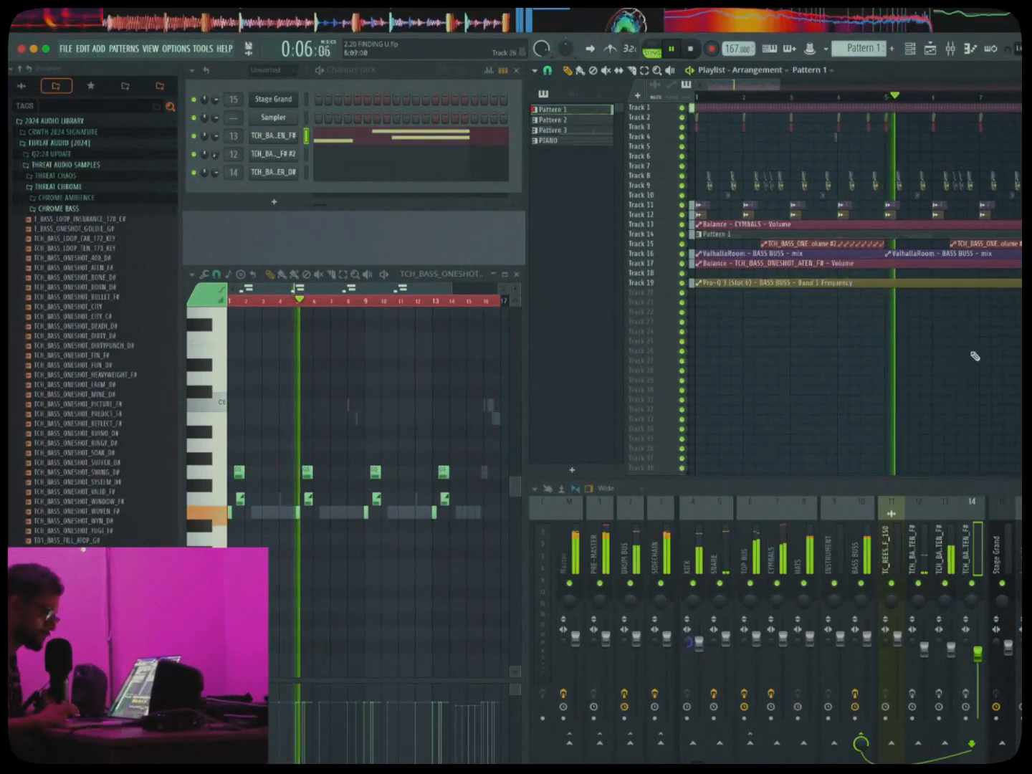
Look over the drum, bass and automation tracks in the opening bars during playback, and stop the arrangement
scroll(975, 356, up, 4)
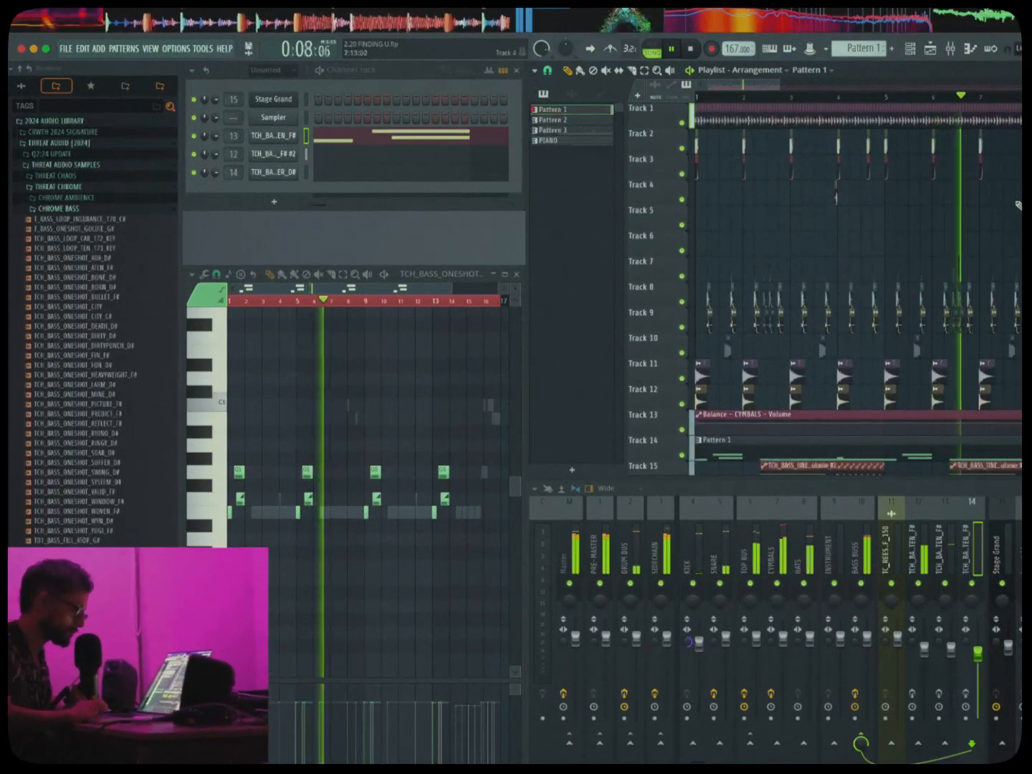
scroll(1018, 205, down, 5)
key(space)
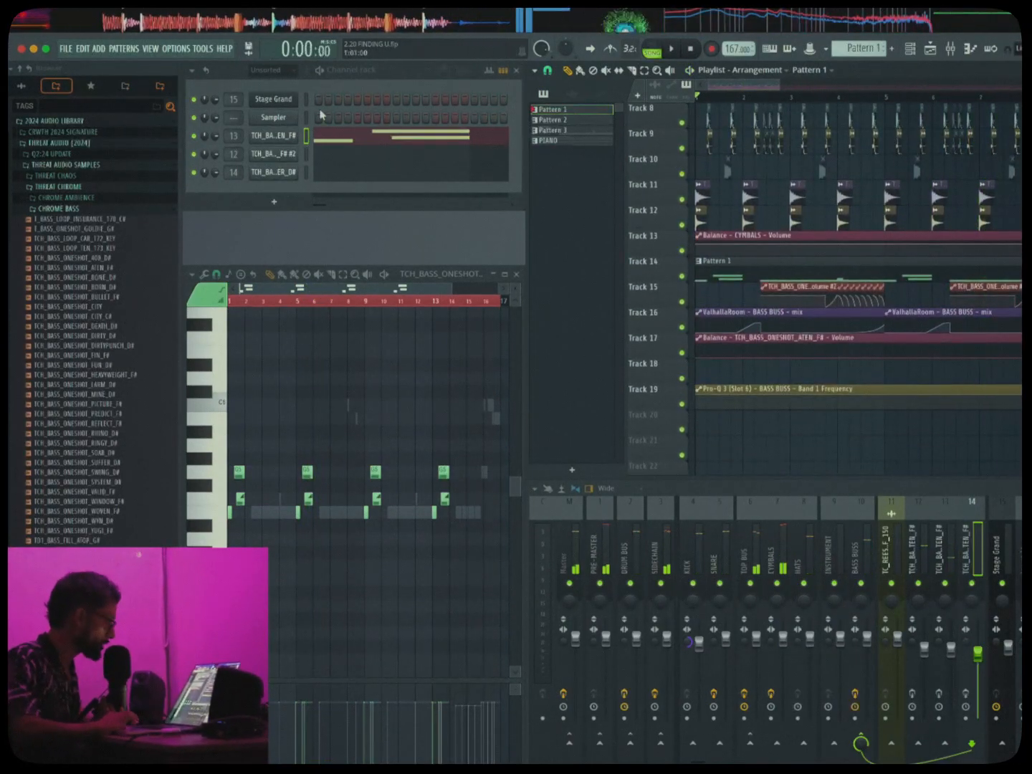
Open the TCH_BASS_ONESHOT_ATEN_F# notes of Pattern 1 in the piano roll and play the first bar
click(339, 139)
click(366, 140)
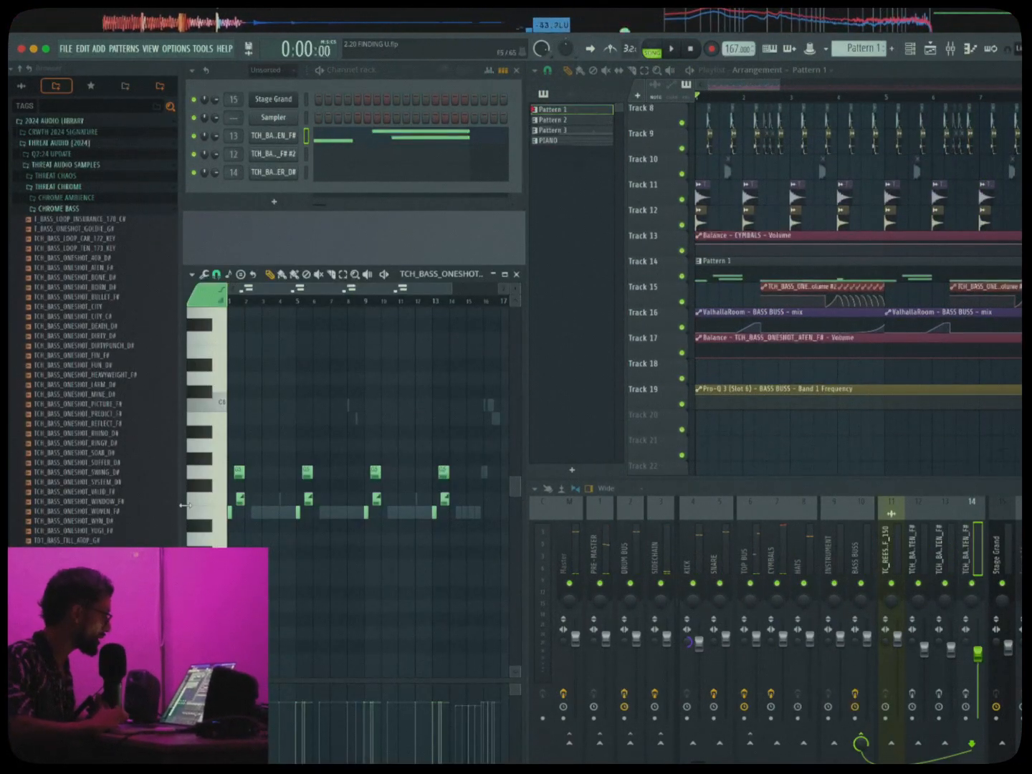
scroll(413, 499, up, 8)
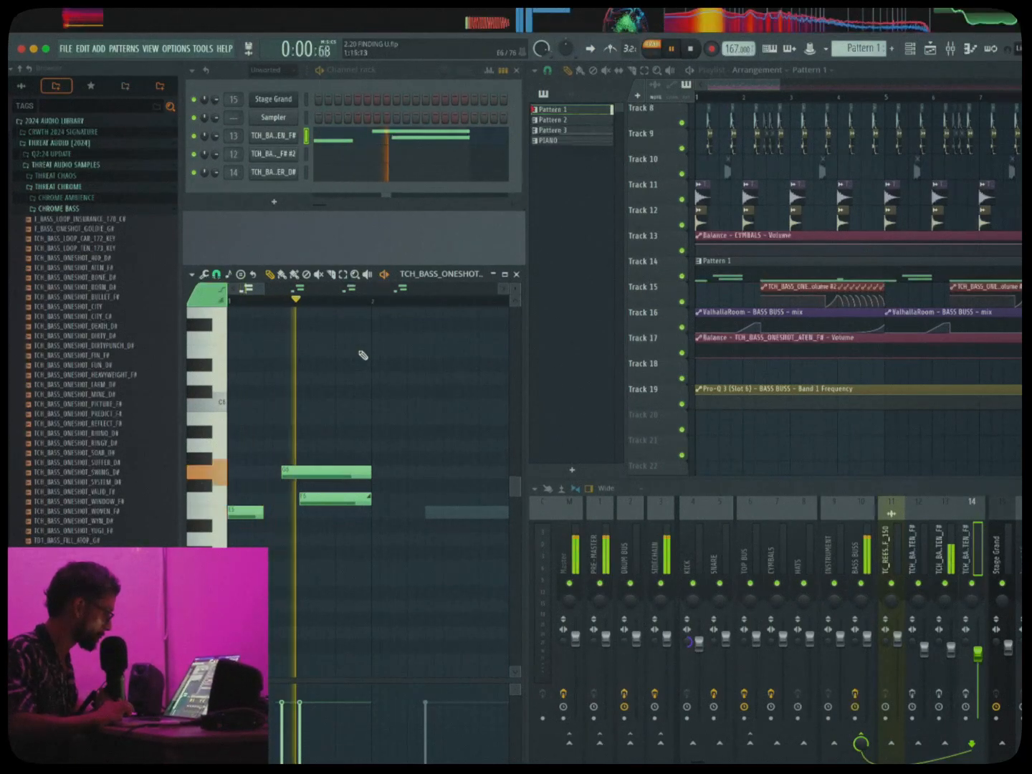
scroll(357, 476, down, 2)
key(space)
Show the volume envelope of the TCH_BASS_ONESHOT_ATEN_F# channel and play its pattern
click(273, 136)
click(537, 296)
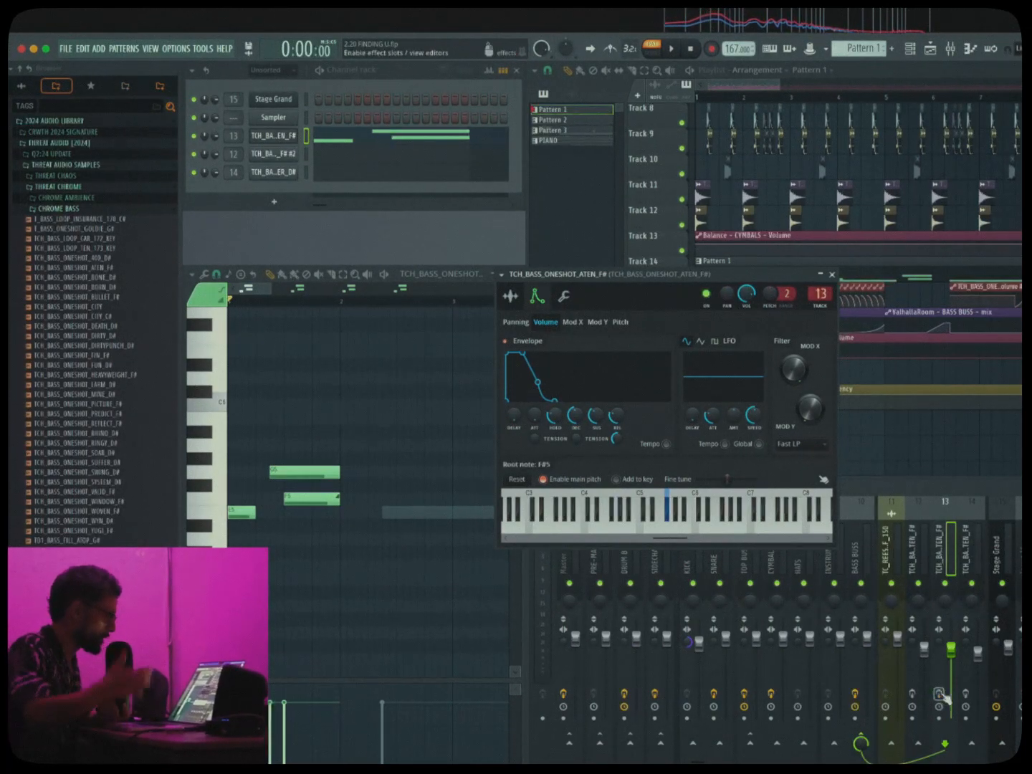
key(space)
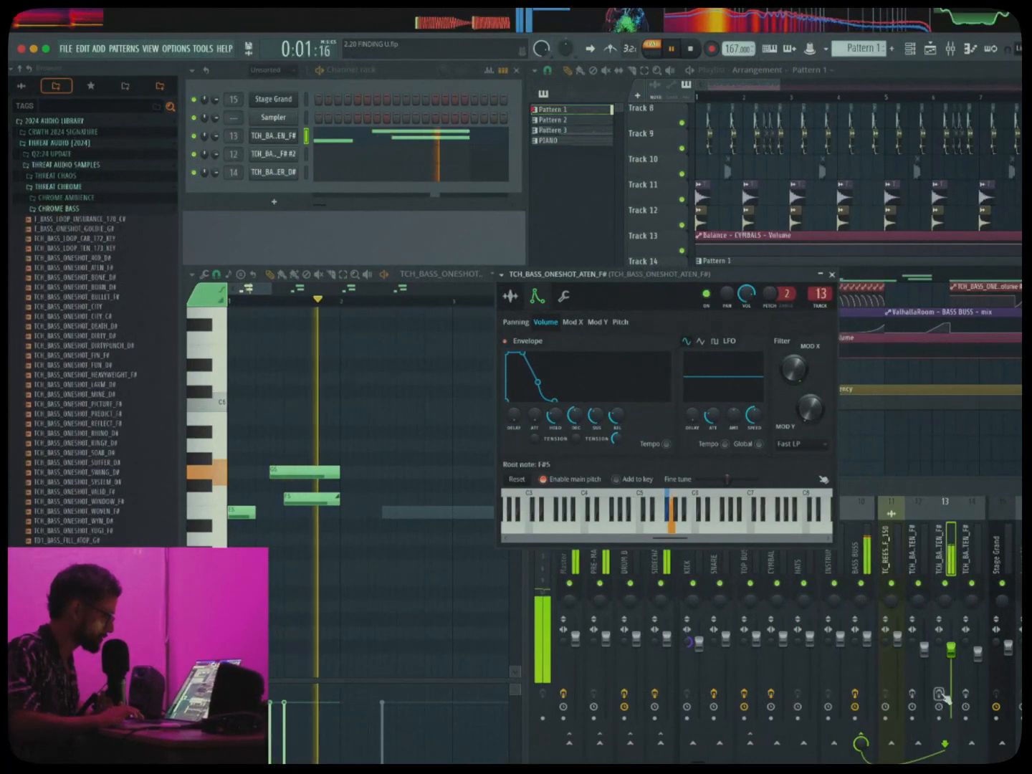
key(space)
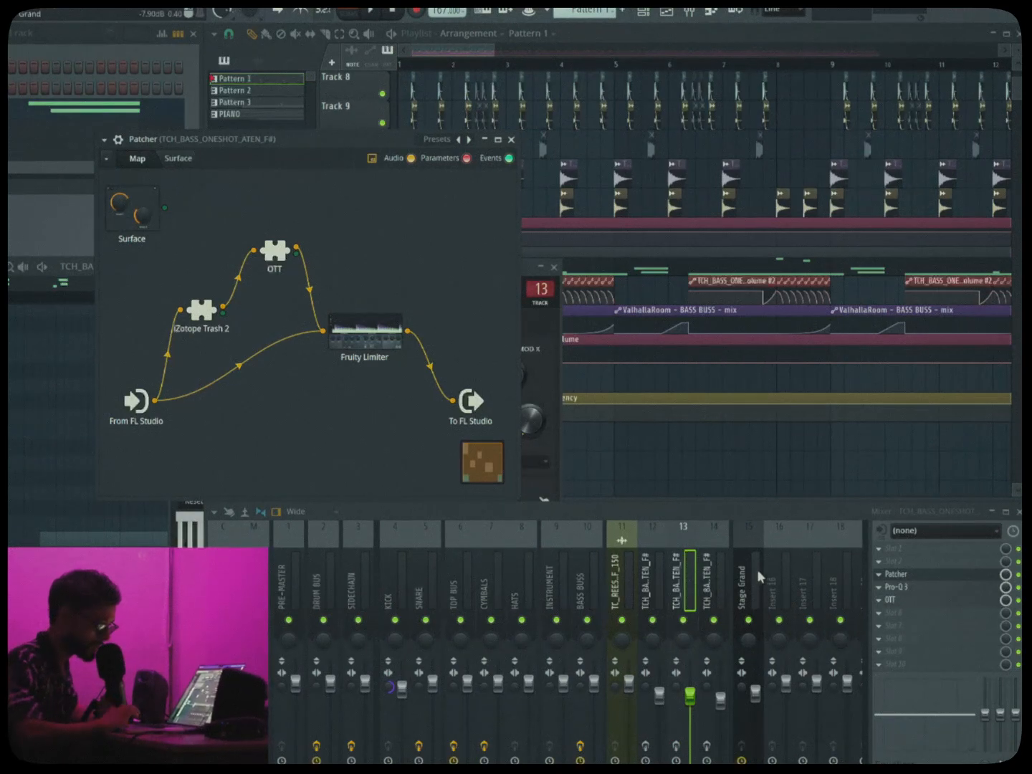
Close mixer track 13's Patcher window and replay the opening bass notes of Pattern 1
click(511, 140)
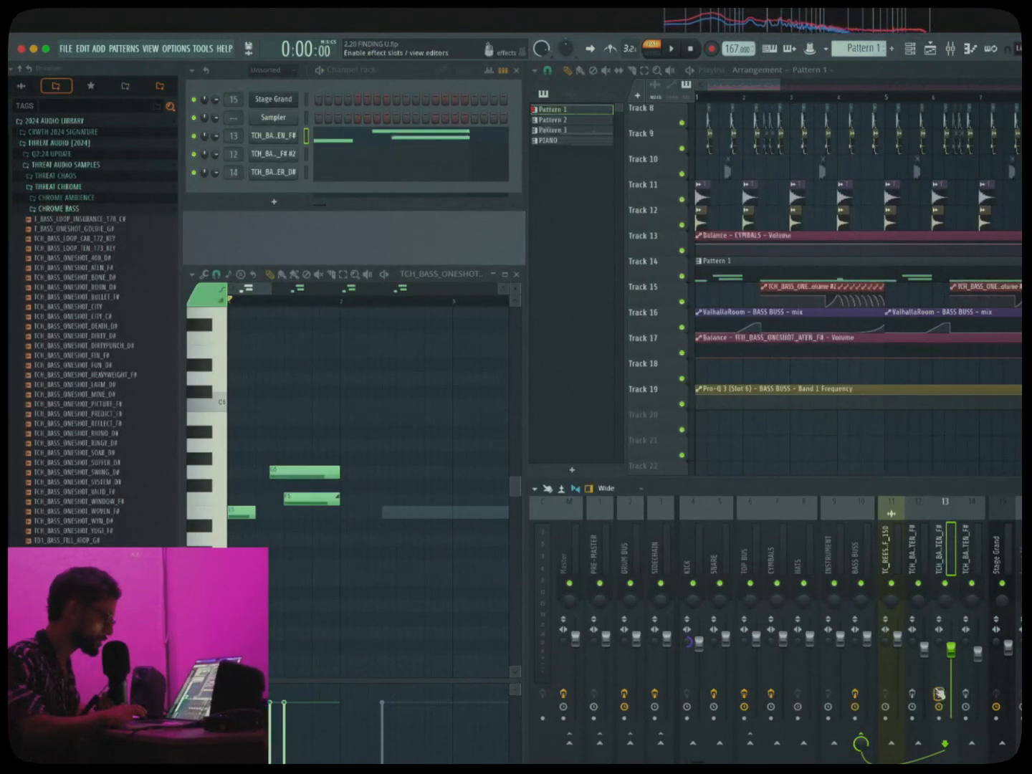
key(space)
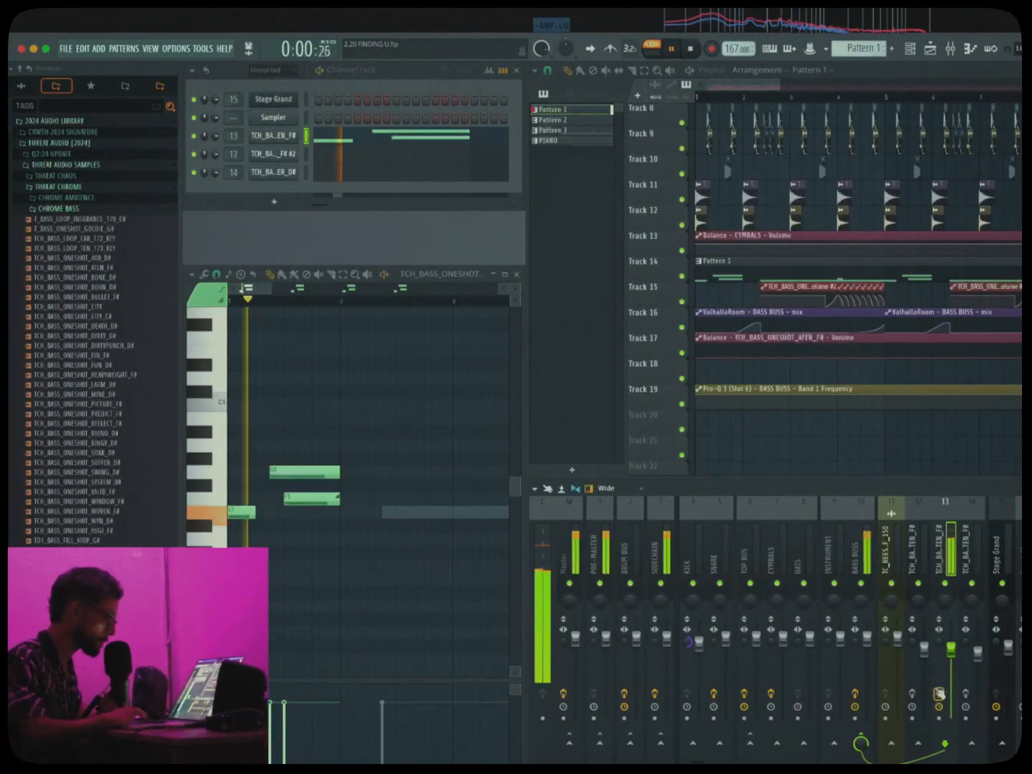
key(space)
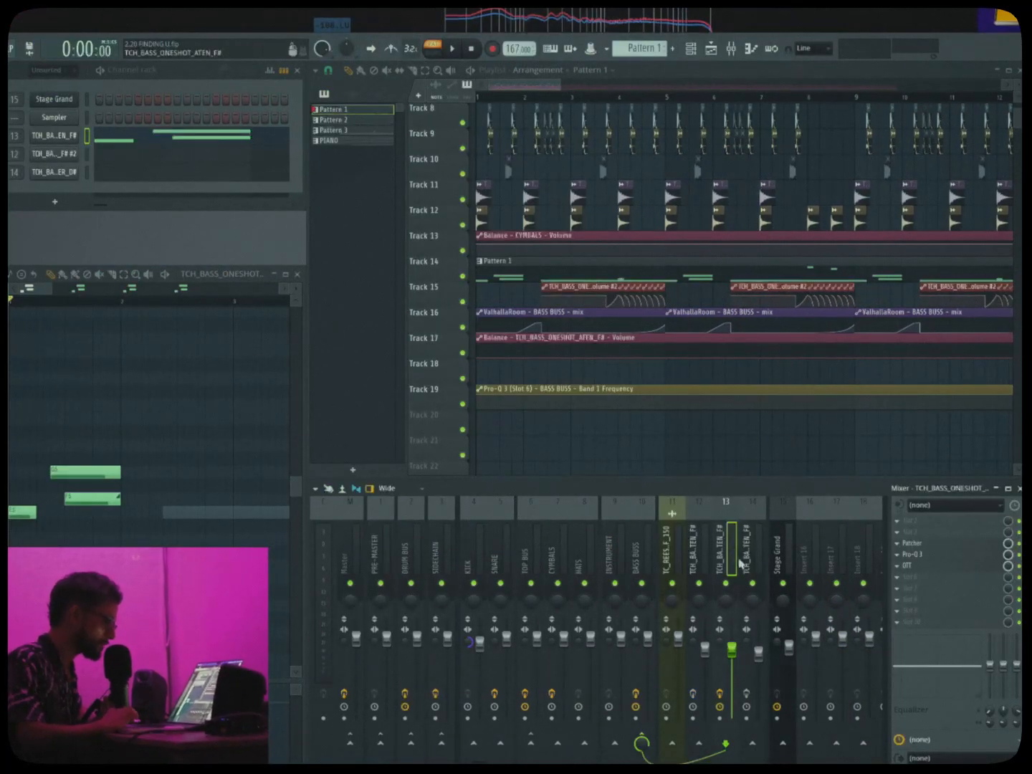
Select mixer track 12, open the TCH_BASS_ONESHOT_ATEN_F# #2 channel and play the arrangement from around bar 2
click(749, 563)
click(695, 556)
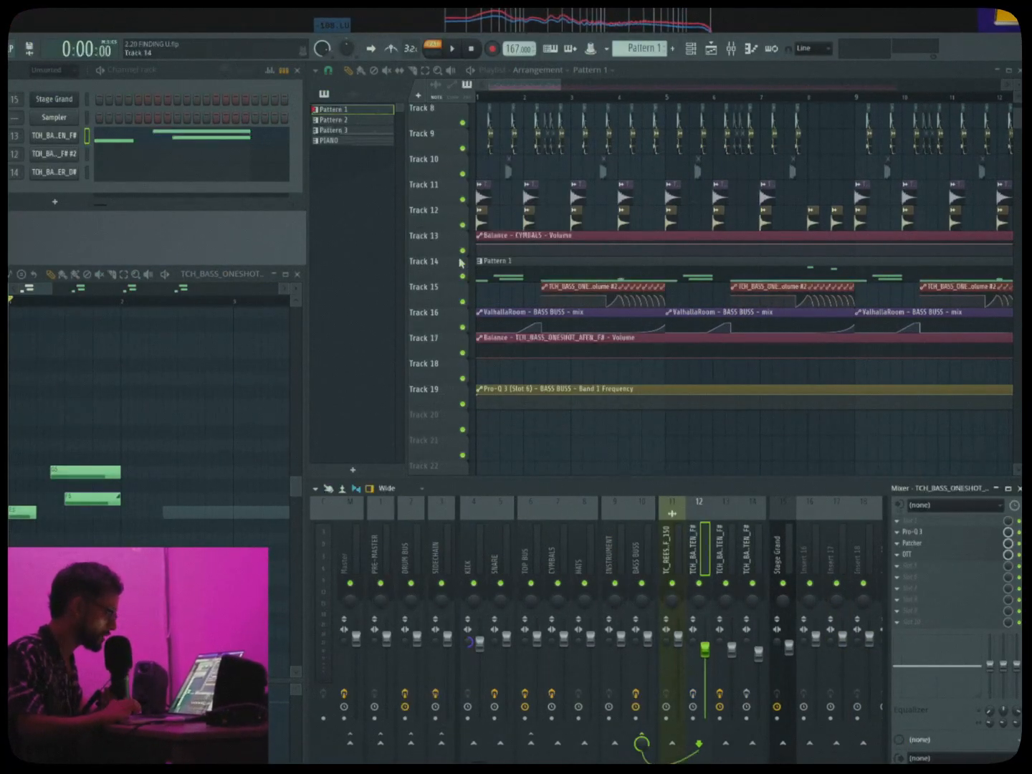
click(57, 152)
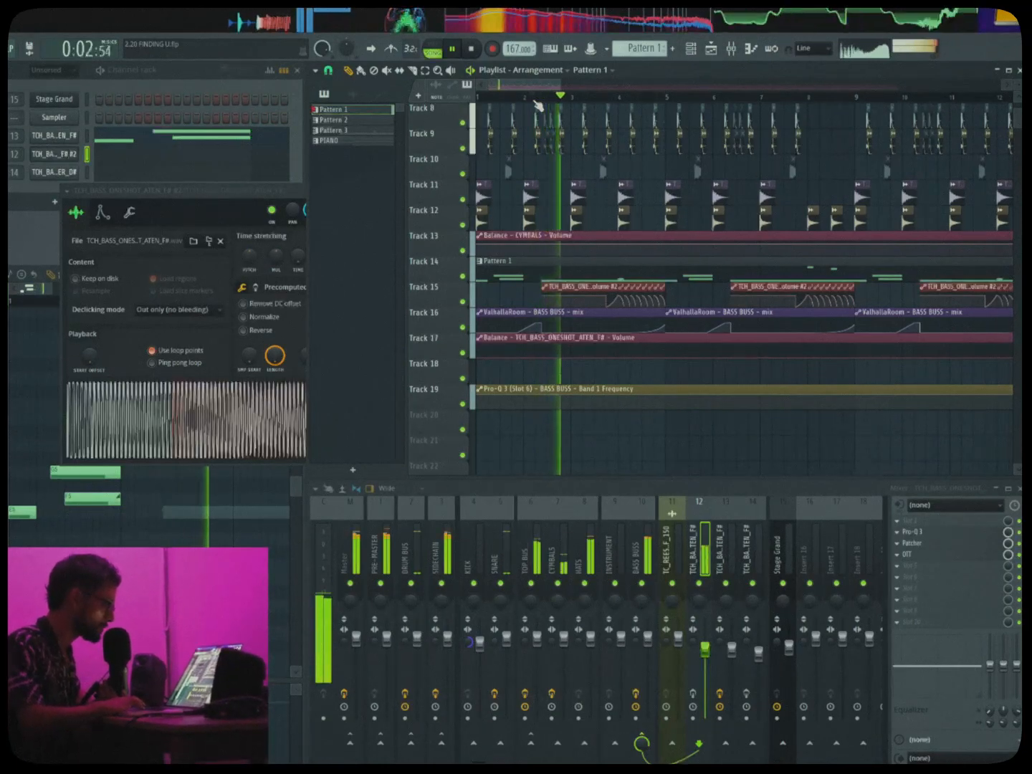
key(space)
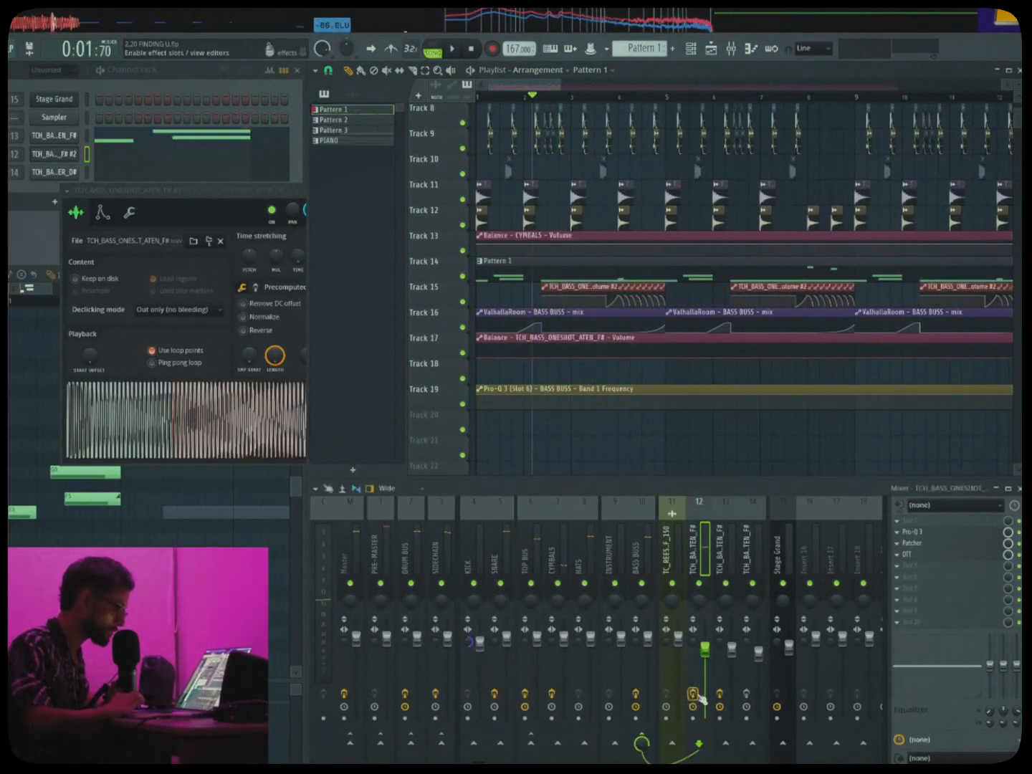
Open the Patcher on mixer track 12 and view its iZotope Trash 2 plugin
click(912, 543)
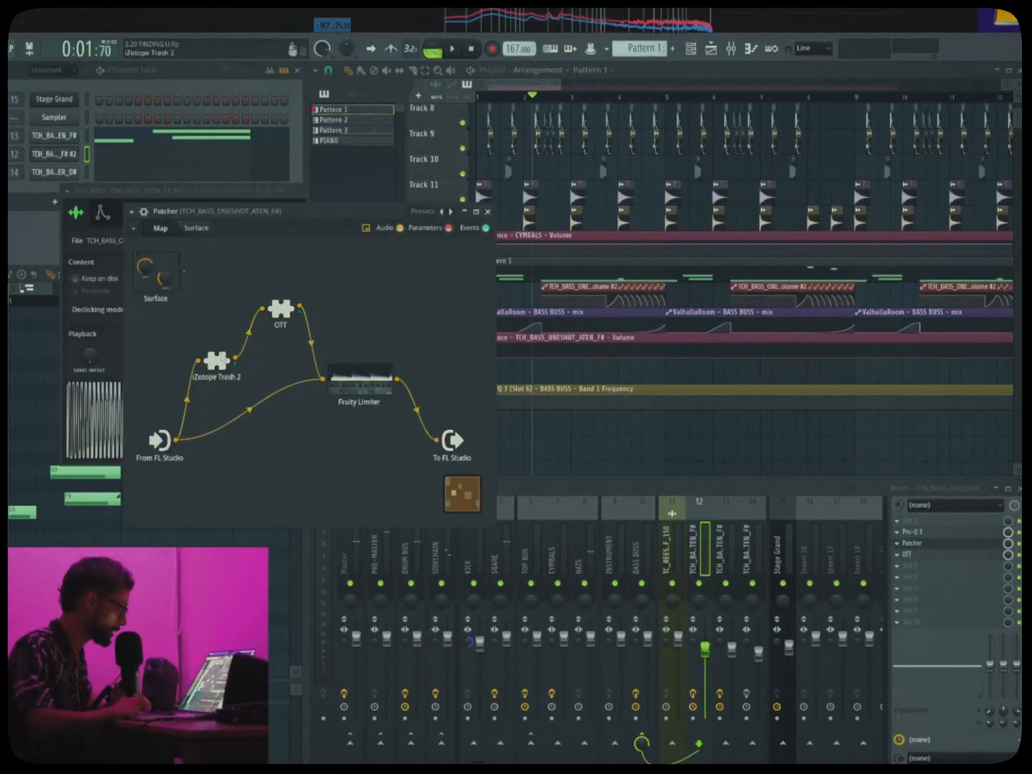
double_click(216, 361)
click(688, 220)
Resume the arrangement from around bar 2, close the Patcher and bring the second bass channel's settings forward
key(space)
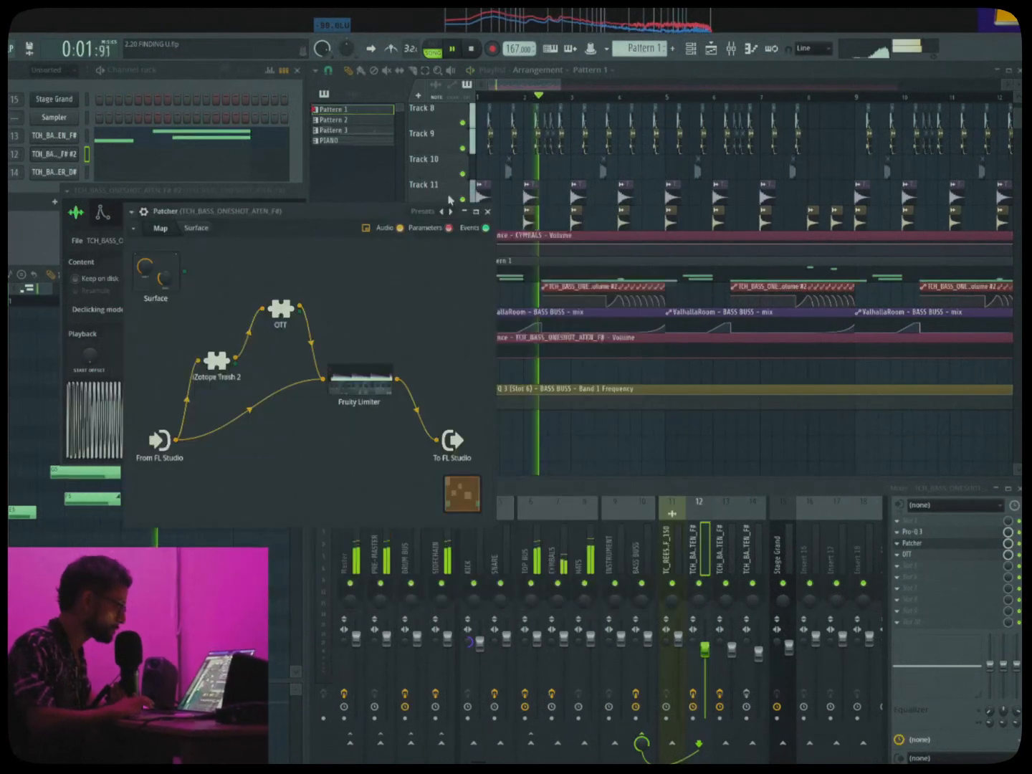
click(488, 213)
click(263, 191)
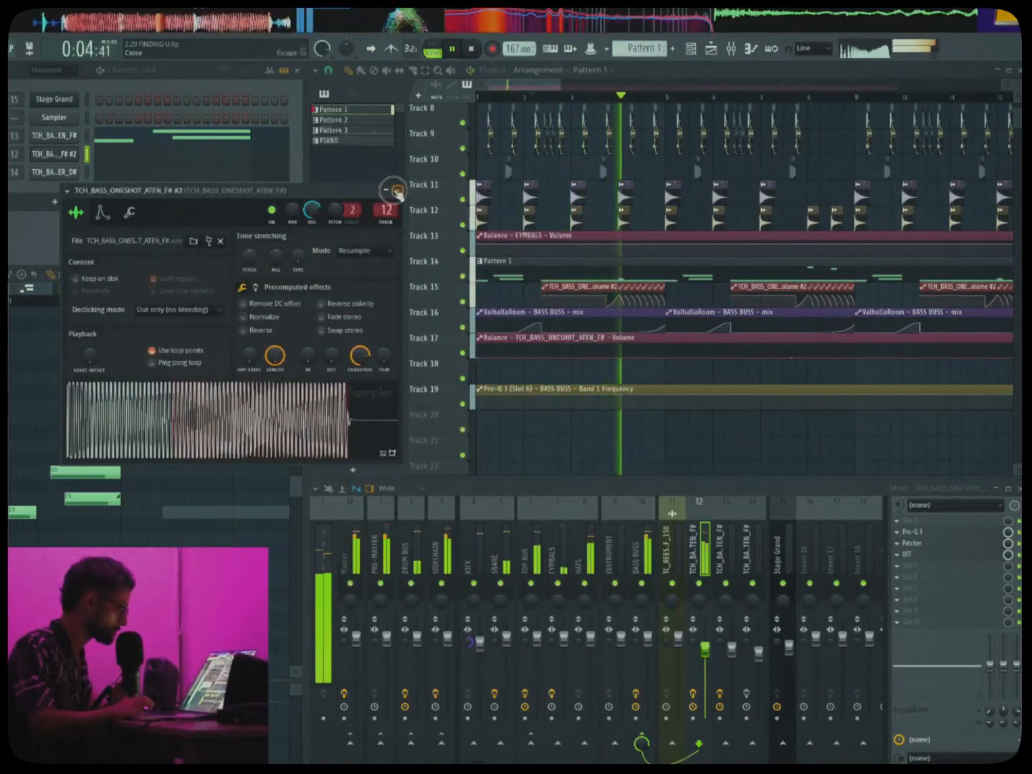
Close the second bass channel's settings and play the arrangement from around bar 14 with mixer track 14 selected
click(394, 193)
key(space)
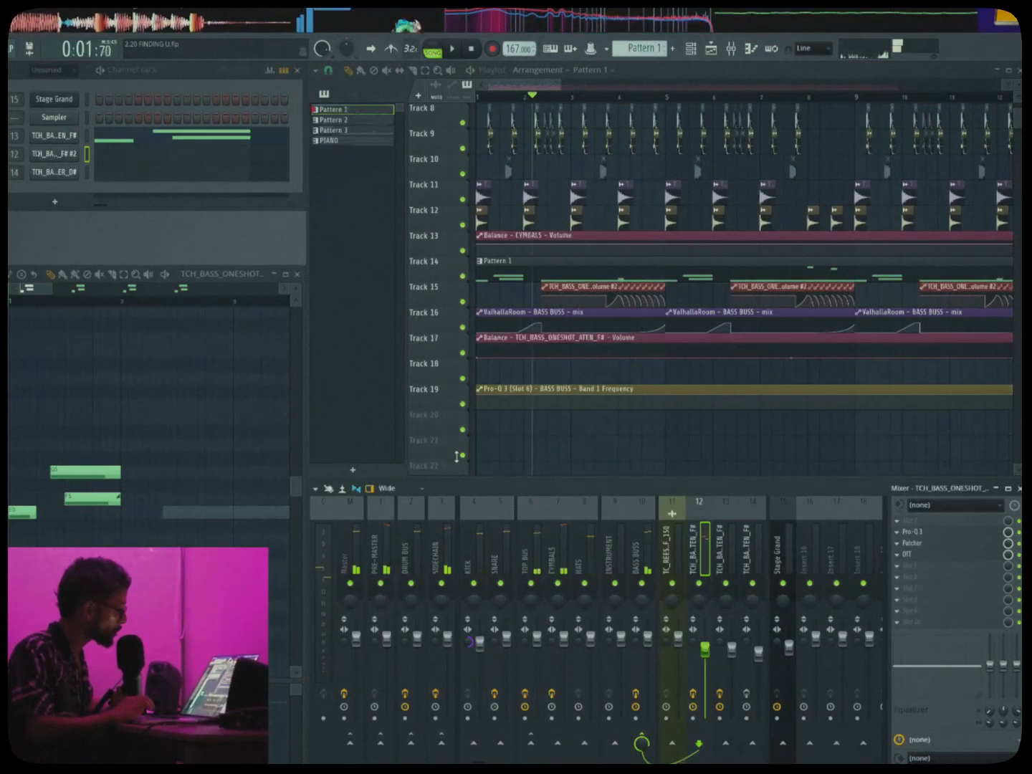
click(757, 556)
scroll(651, 255, down, 2)
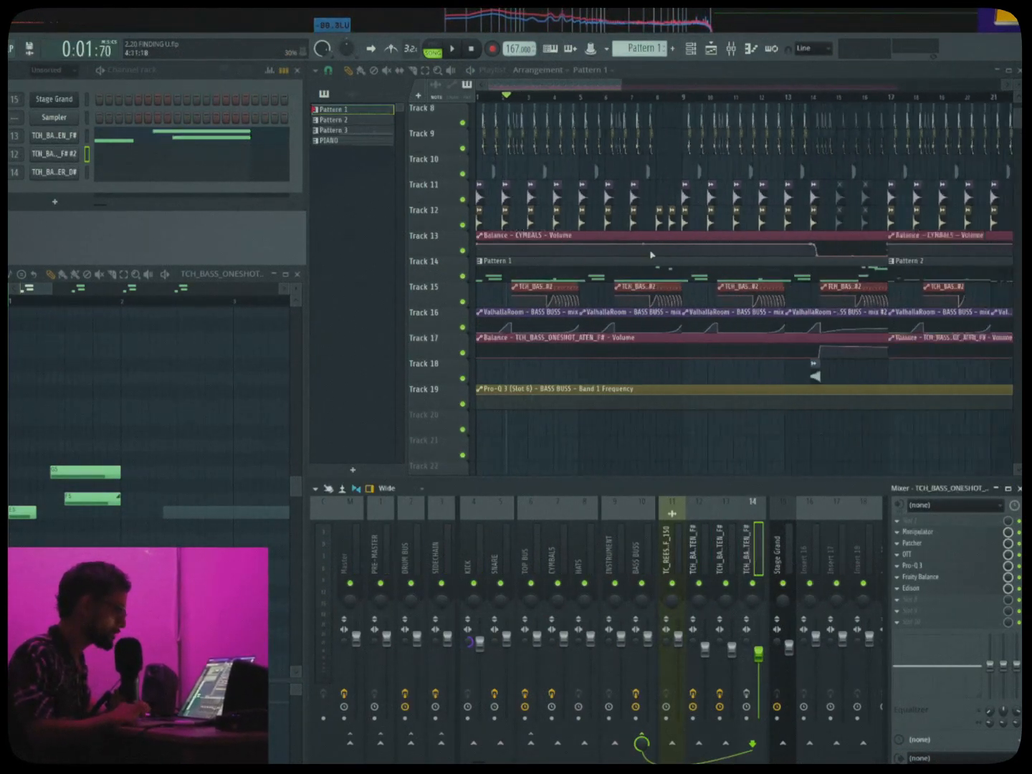
scroll(859, 221, up, 1)
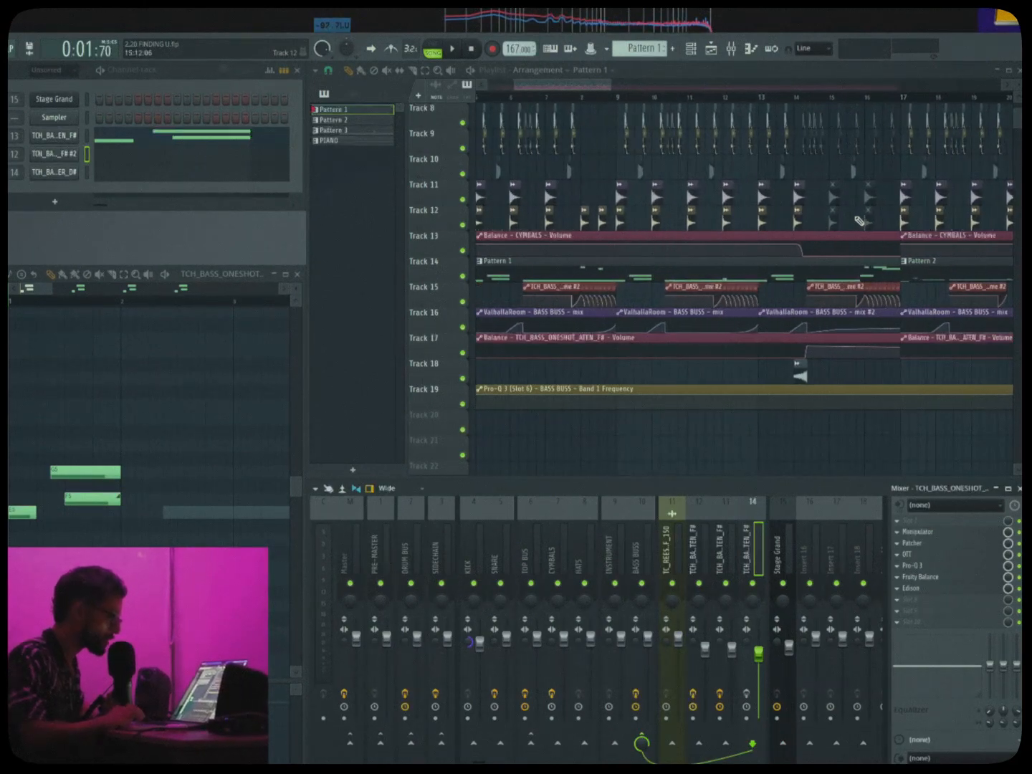
click(804, 95)
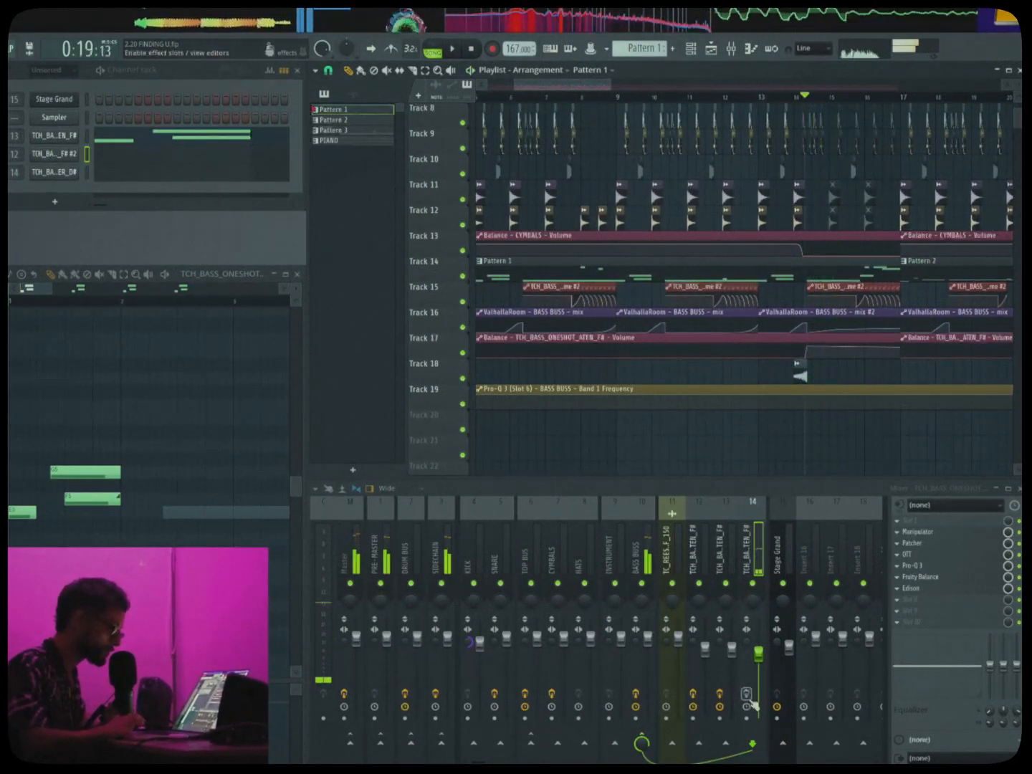
key(space)
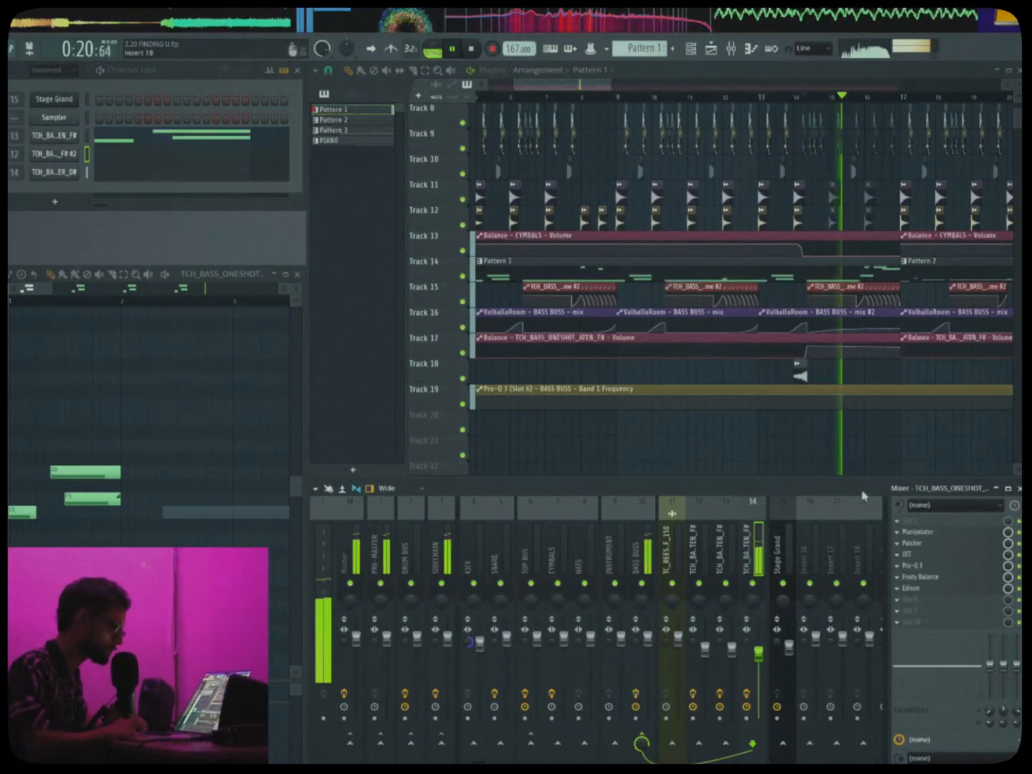
scroll(873, 434, down, 1)
scroll(796, 448, down, 1)
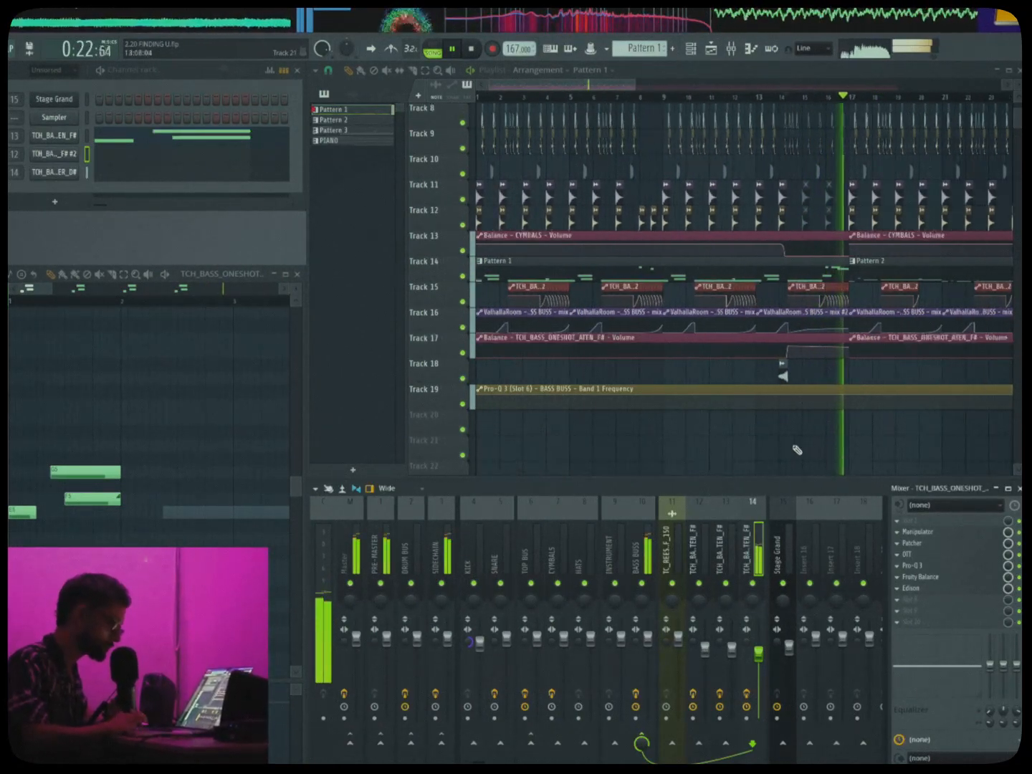
key(space)
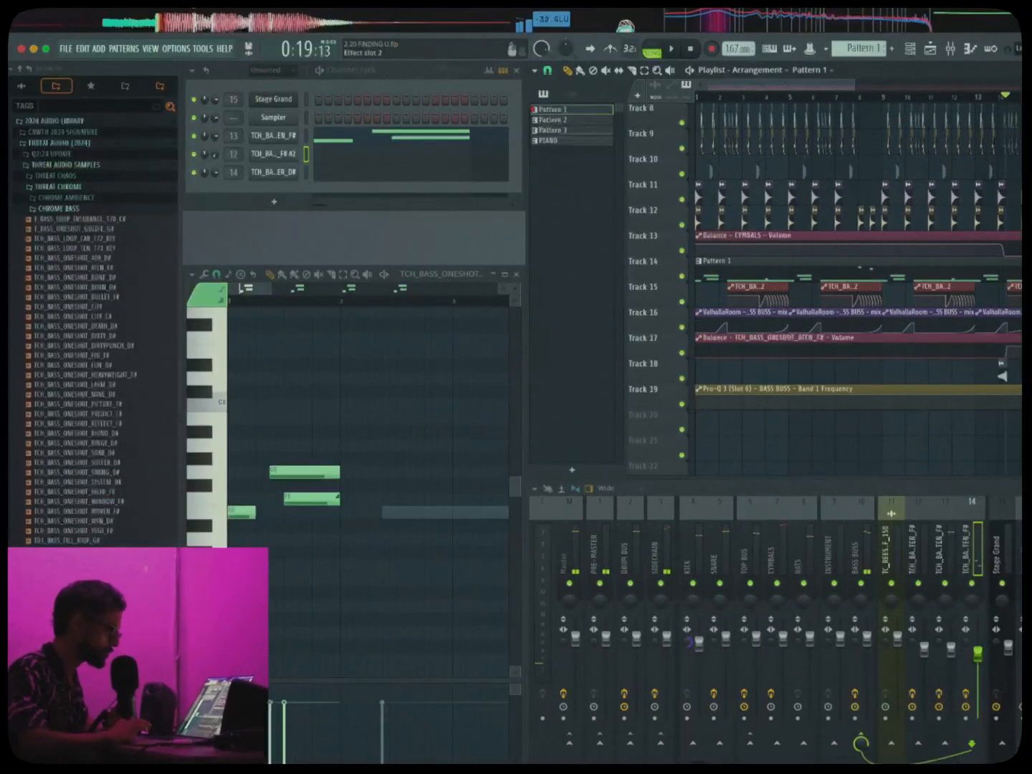
click(1026, 543)
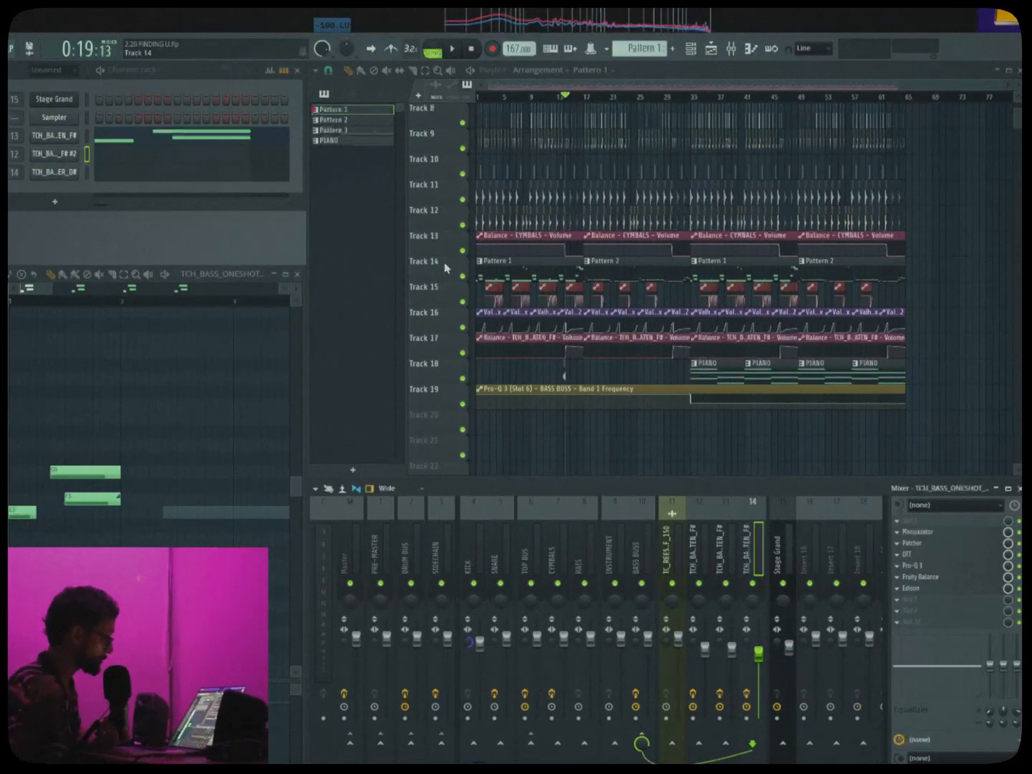
Select the BASS BUSS mixer track and view its soothe2, Pro-L 2 and two Pro-Q 3 plugins
click(643, 556)
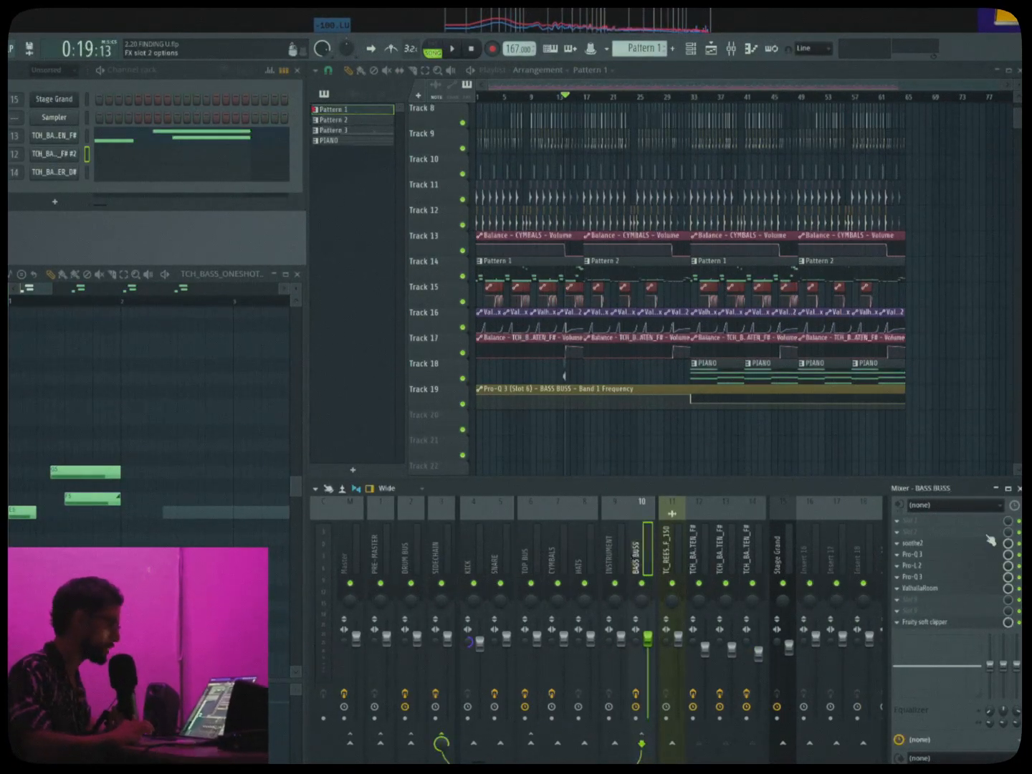
click(919, 545)
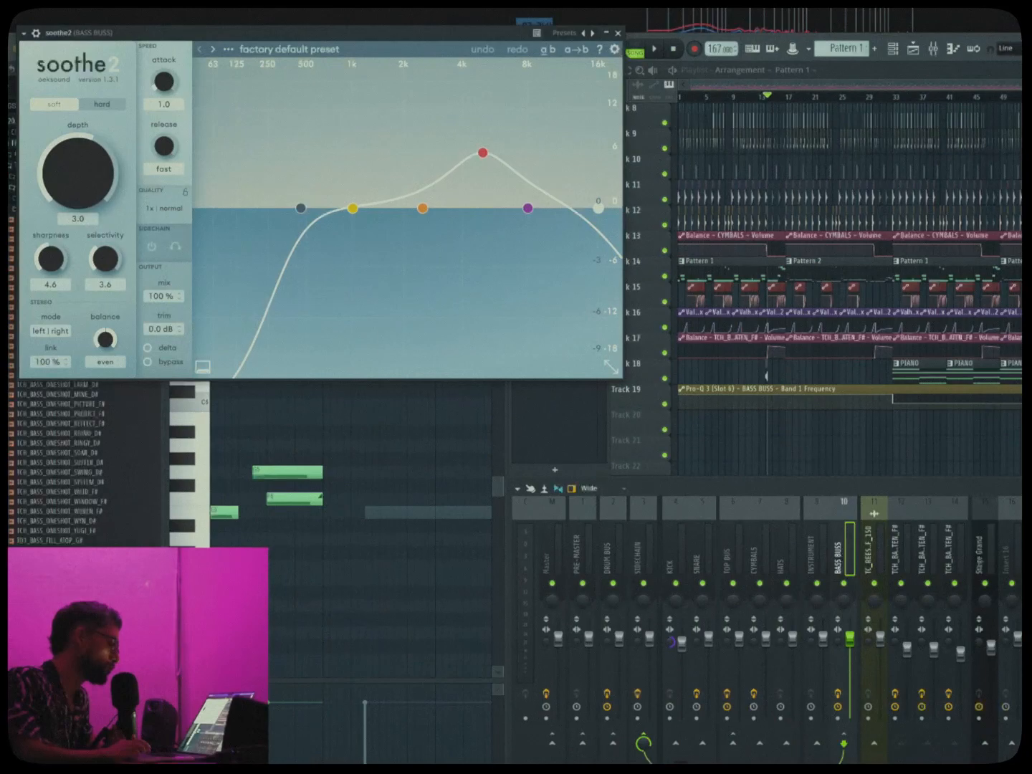
click(1031, 562)
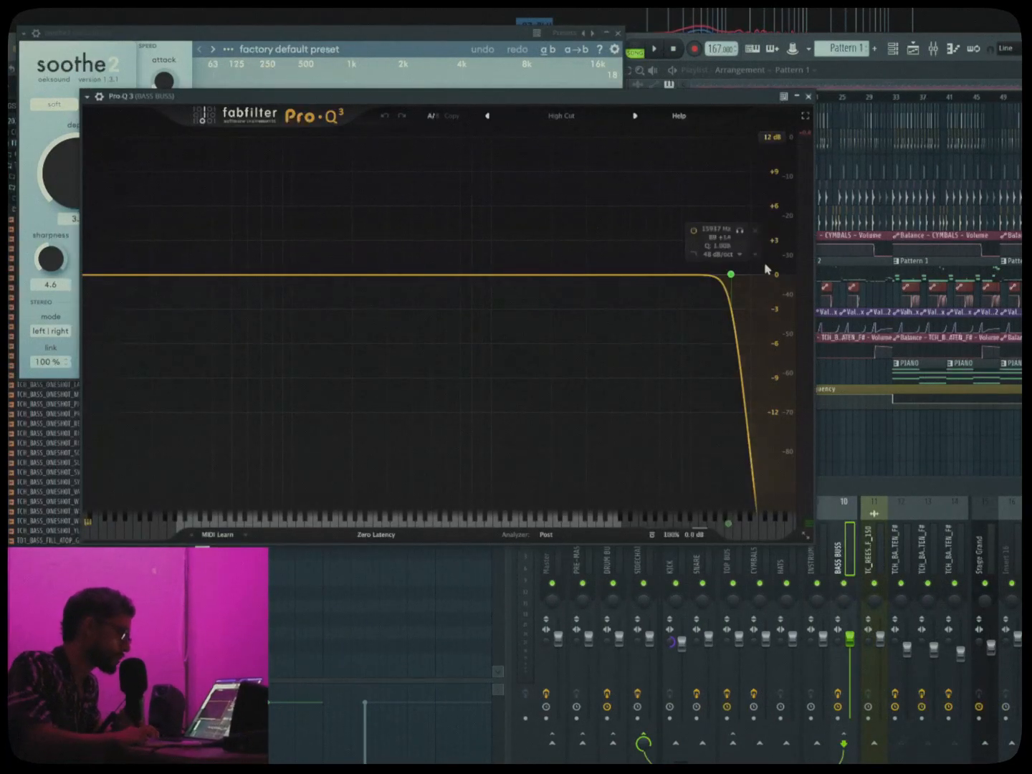
click(1031, 580)
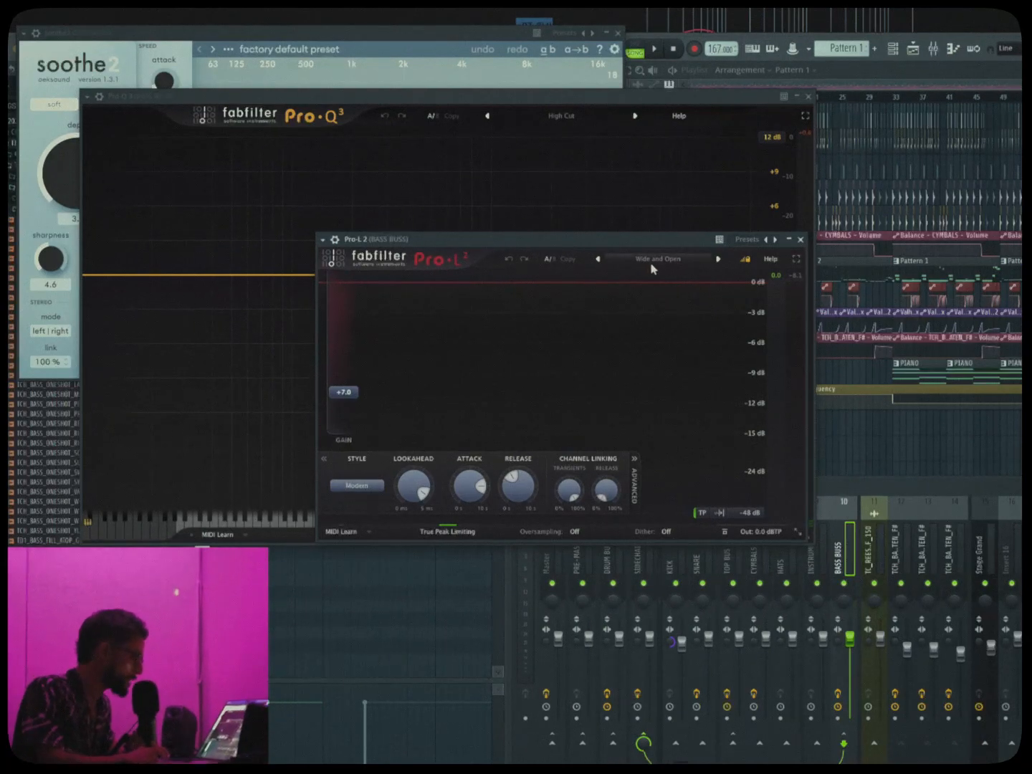
click(1031, 566)
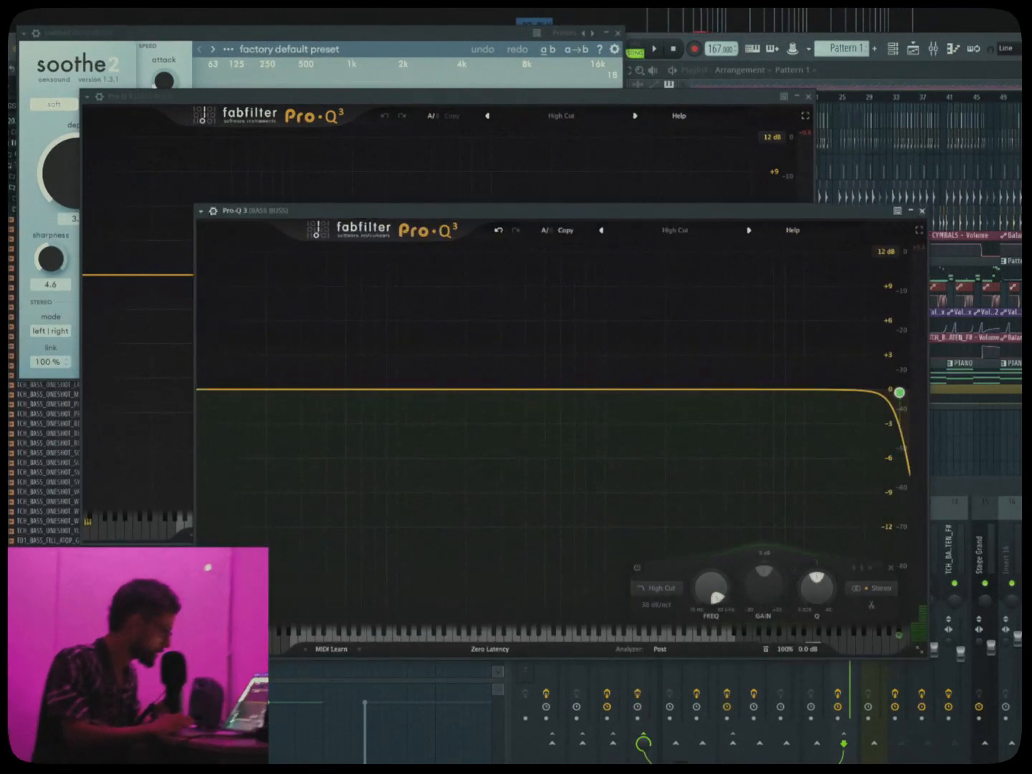
View the BASS BUSS ValhallaRoom reverb and close all of the bus's open plugin windows
click(922, 210)
click(813, 102)
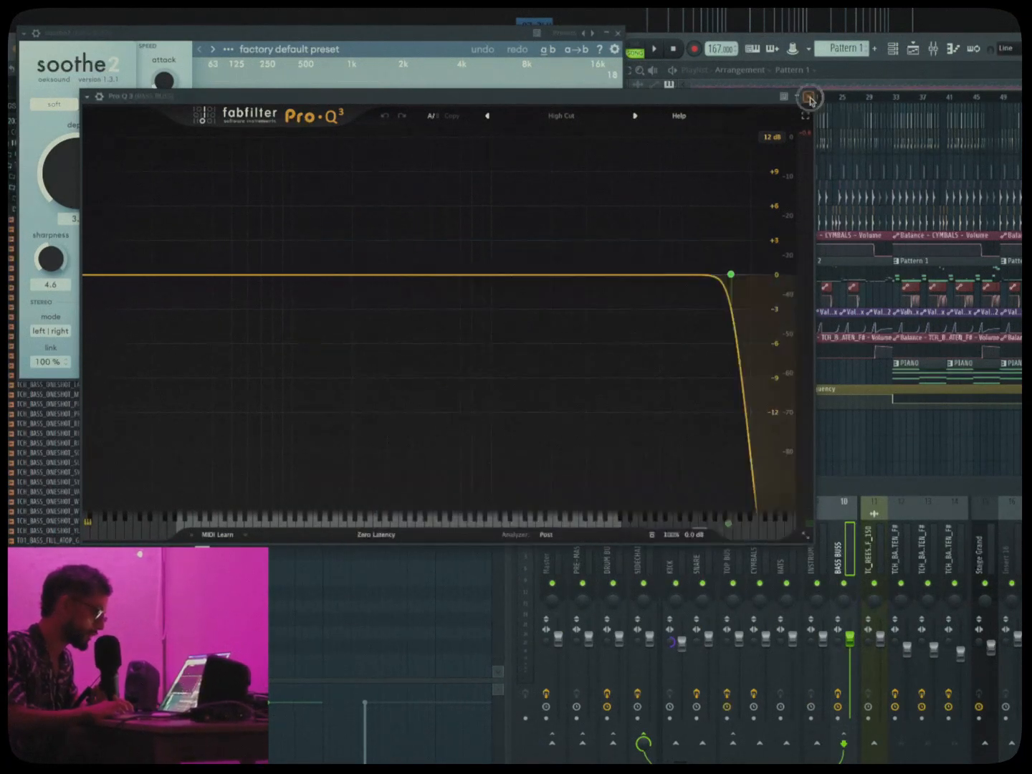
click(809, 97)
click(1031, 584)
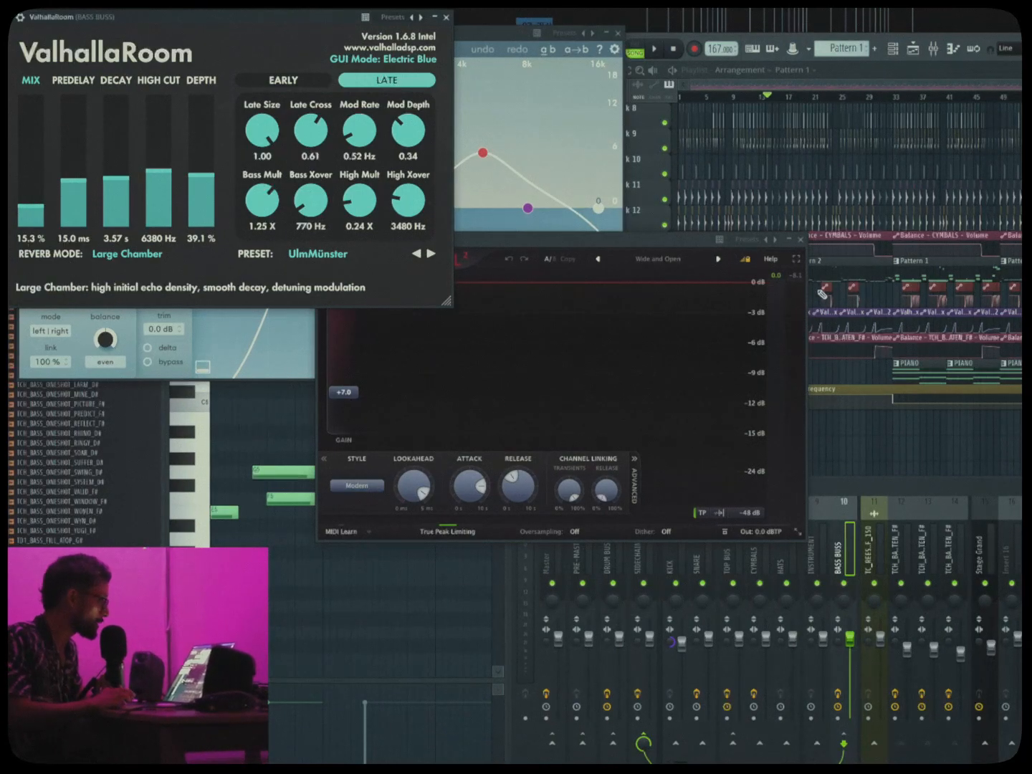
click(797, 238)
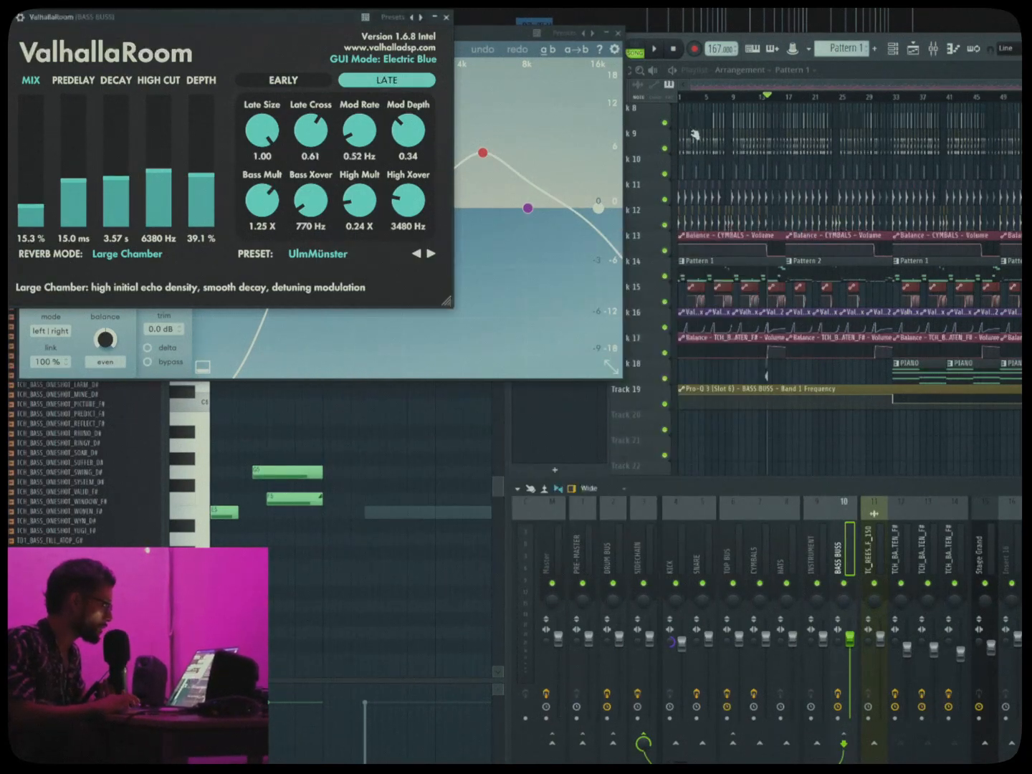
click(617, 35)
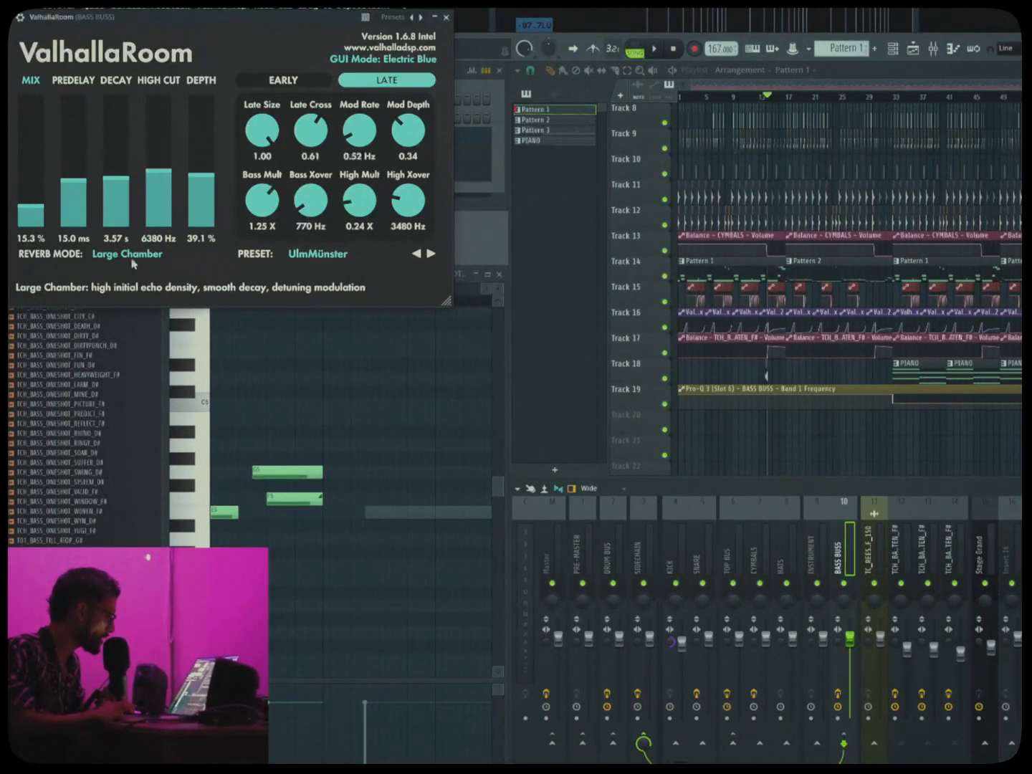
click(446, 17)
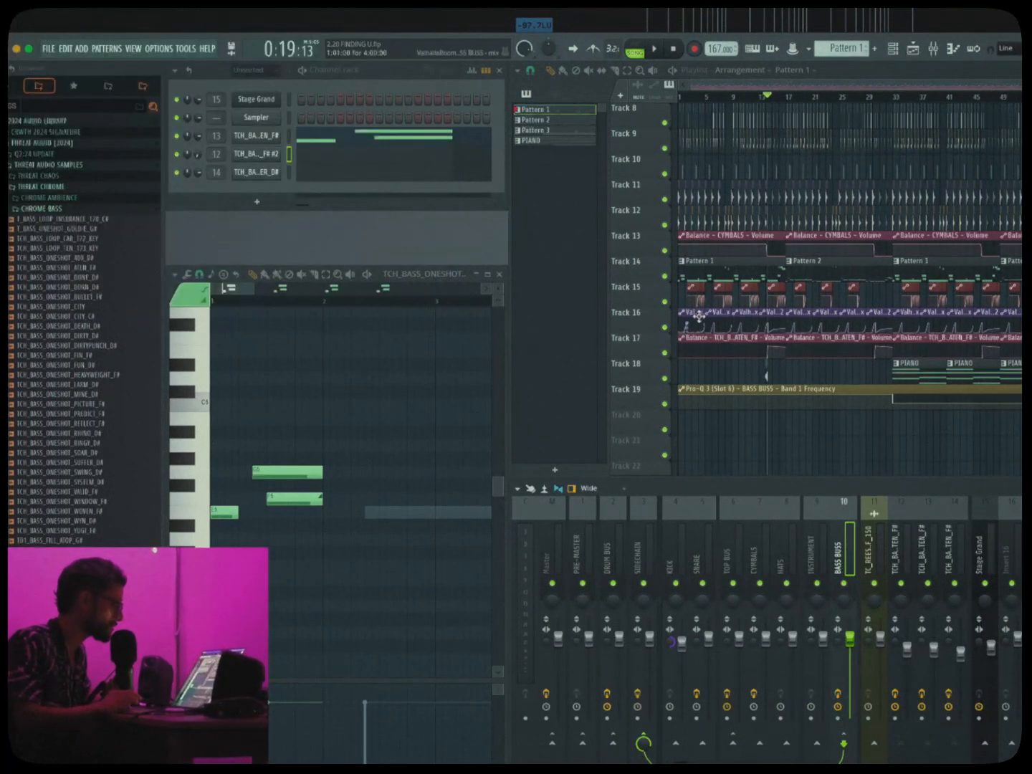
View the File, Project and Info settings of the project and stop the arrangement's playback
scroll(708, 326, up, 2)
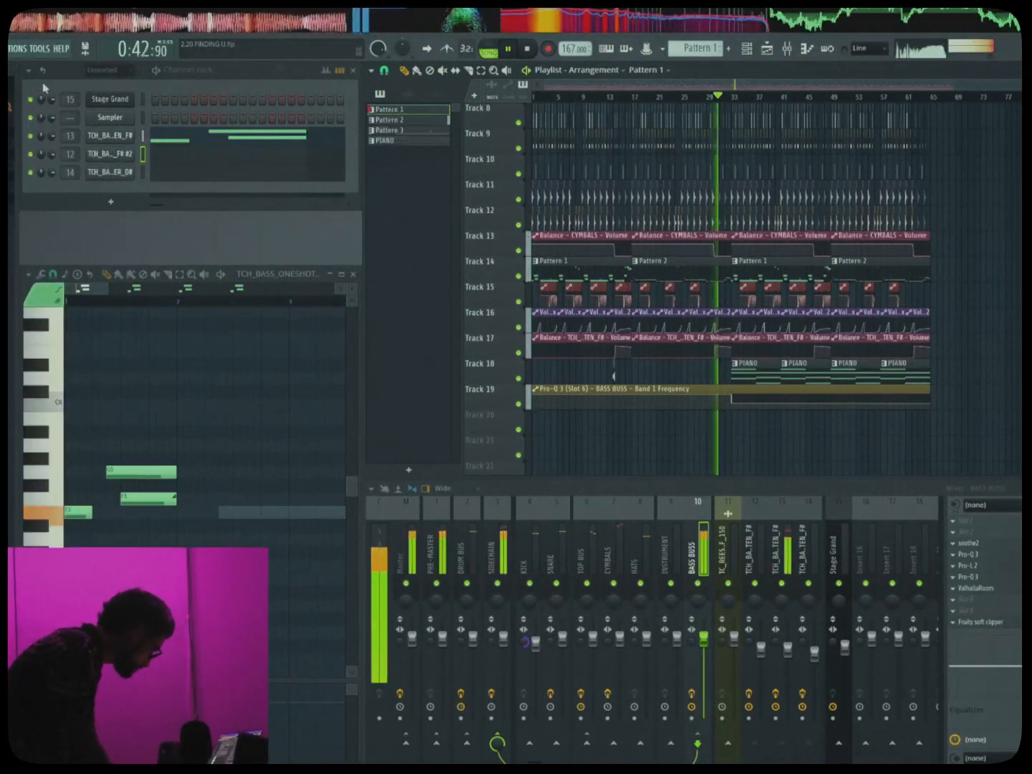
click(17, 48)
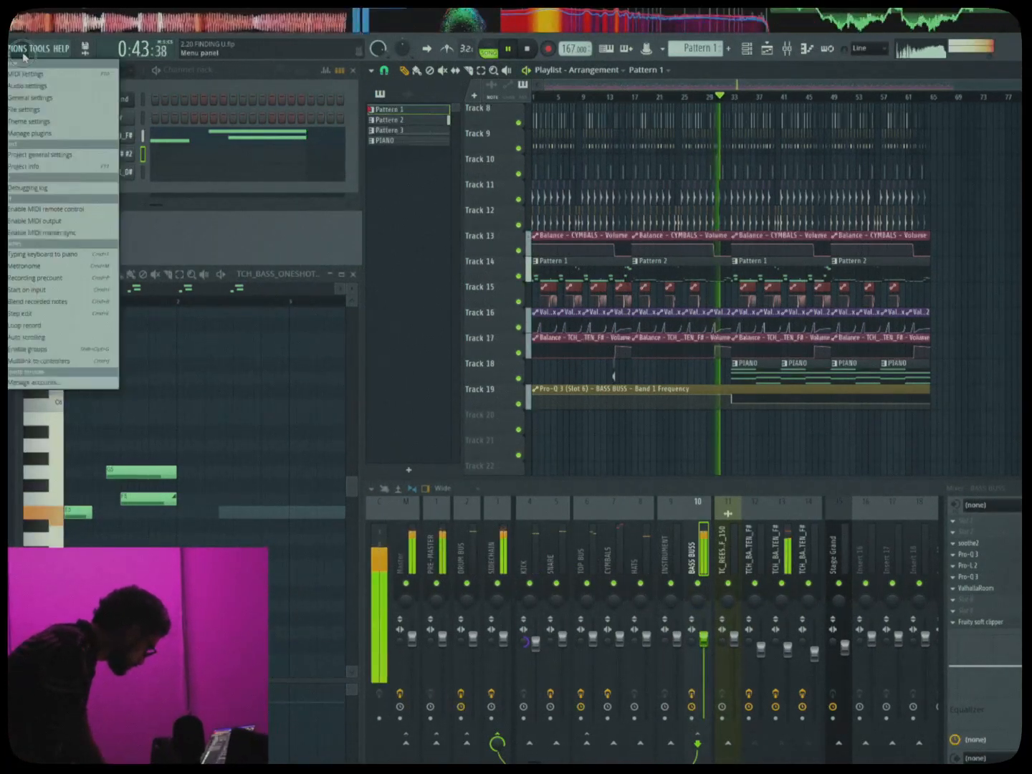
click(55, 111)
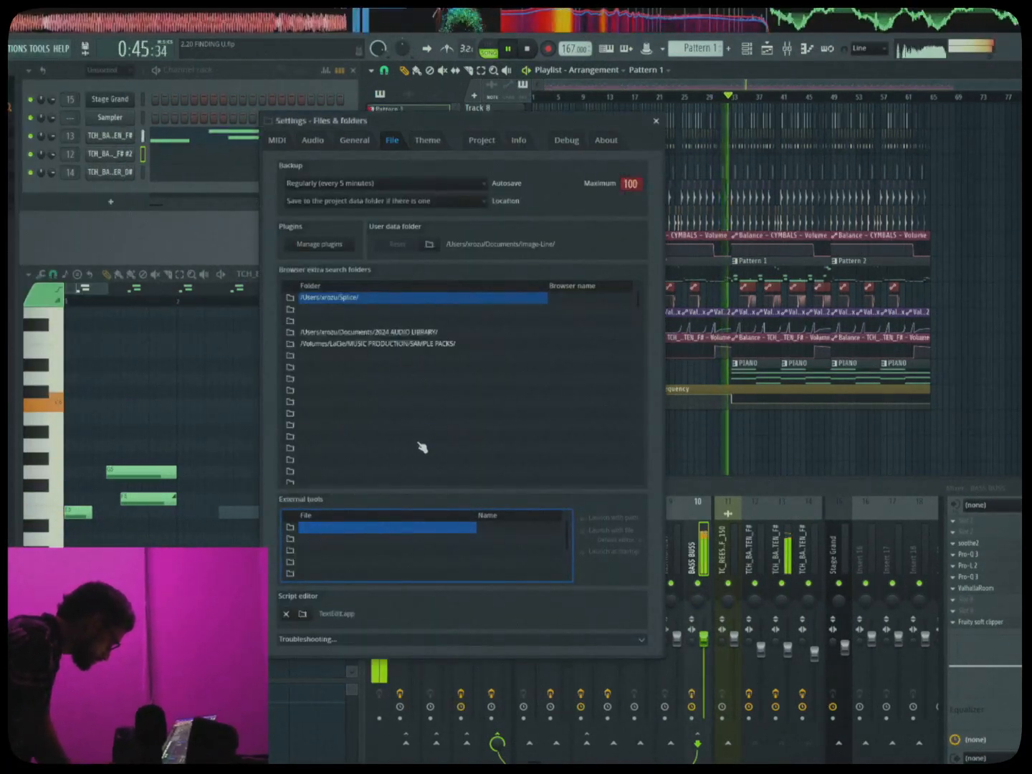
click(481, 142)
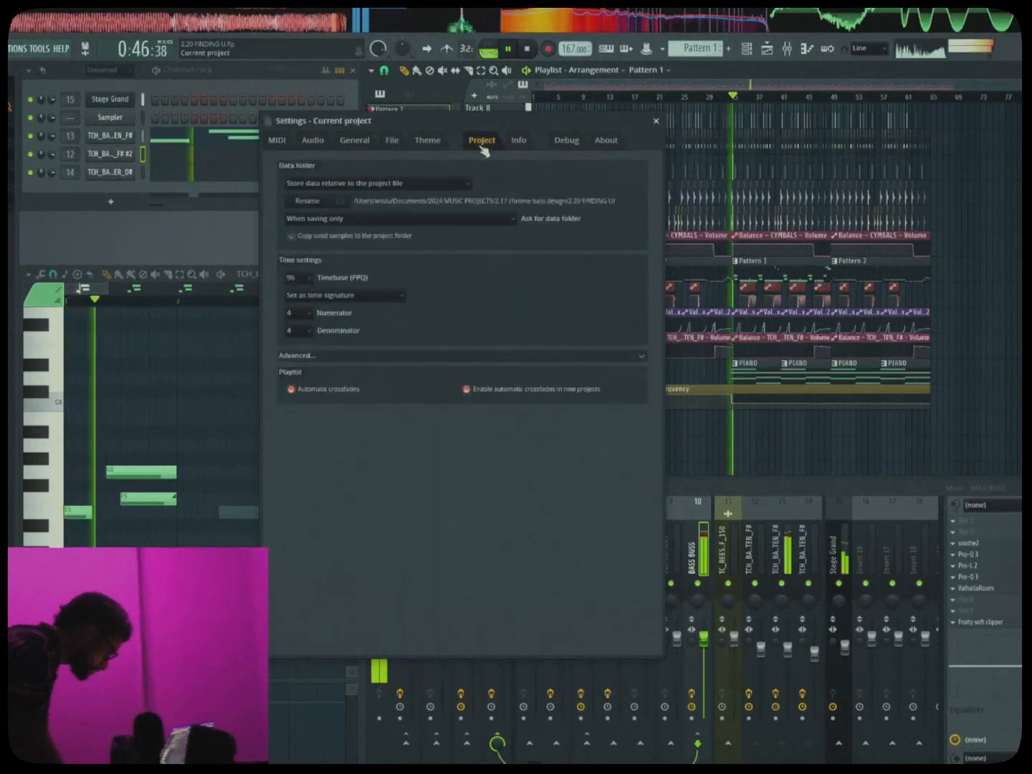
click(526, 143)
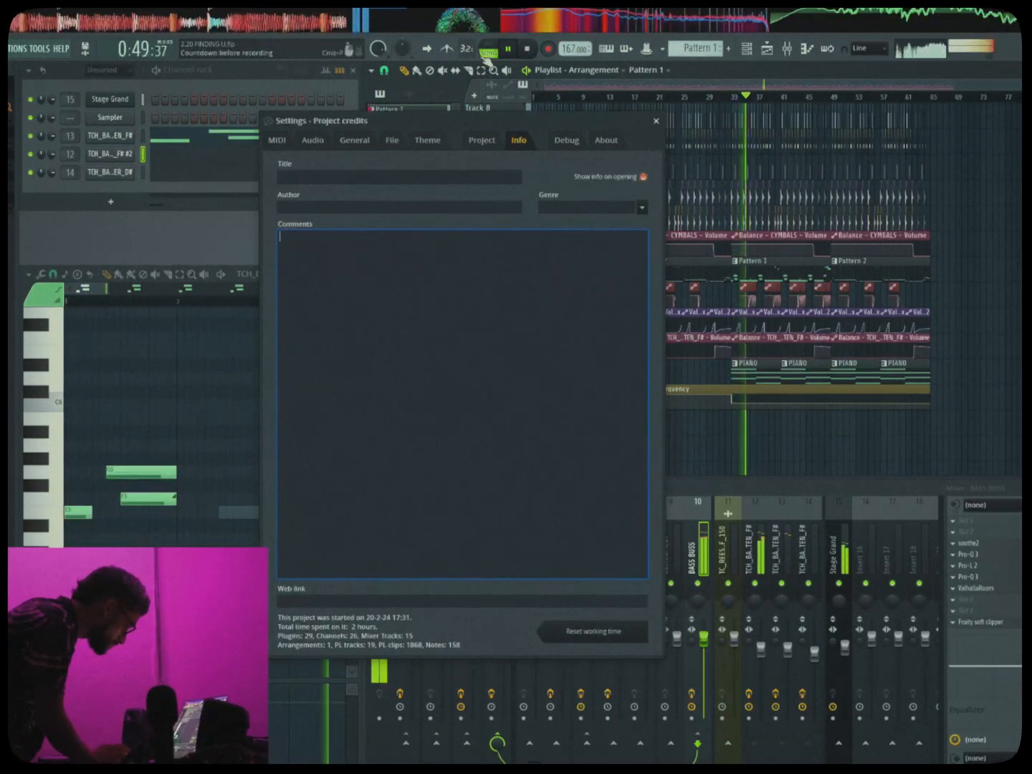
click(505, 50)
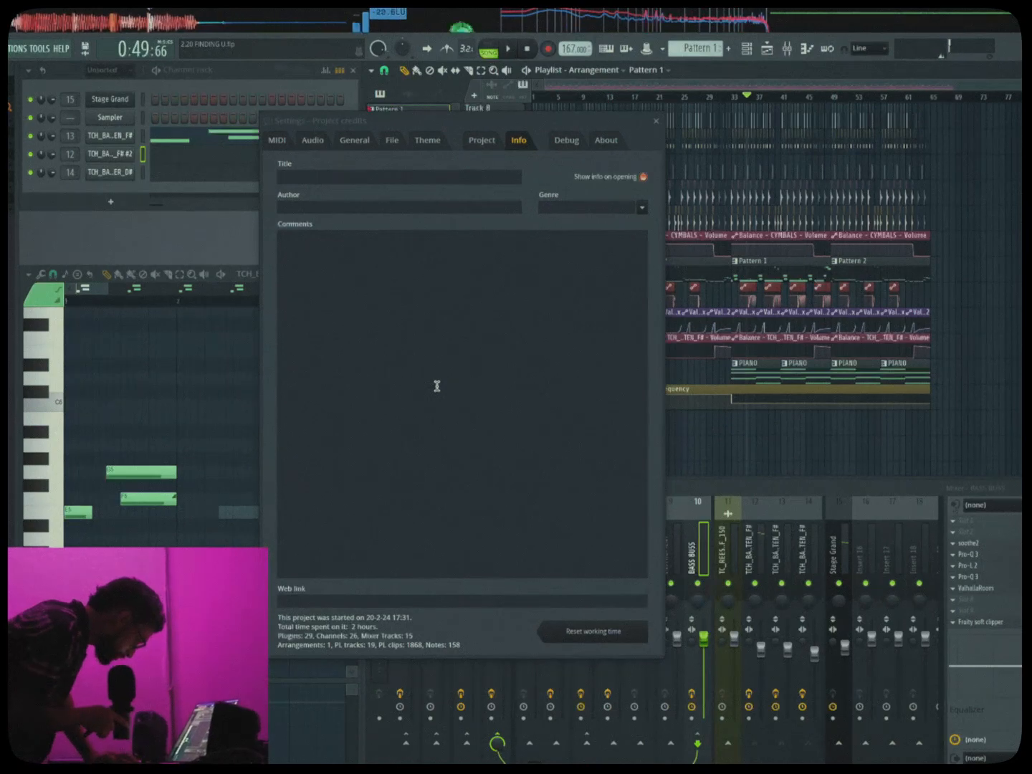